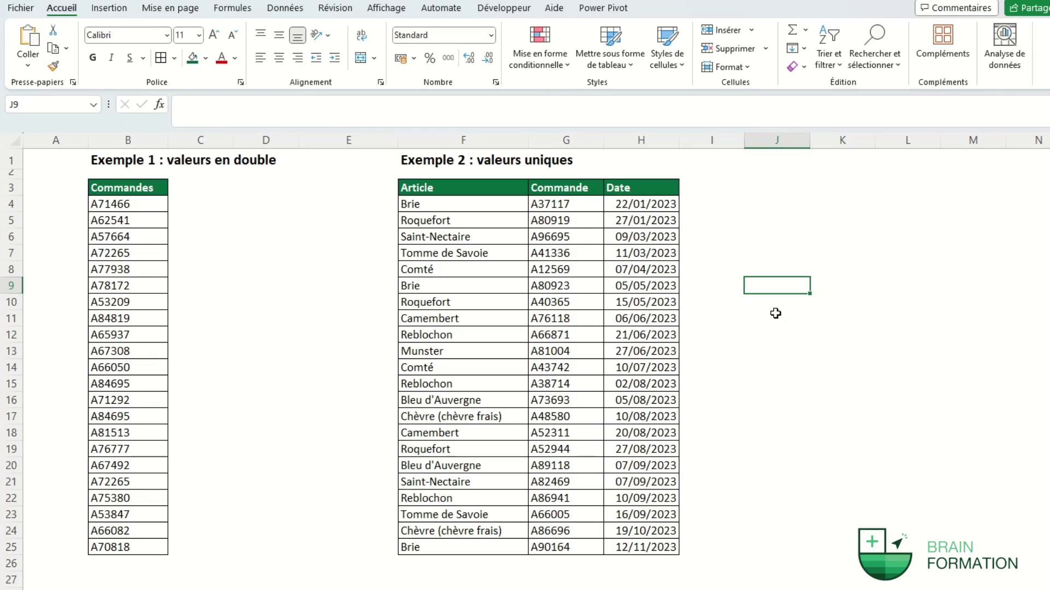
Highlight duplicate order numbers in the Commandes column (B4:B25) with light red fill and dark red text
left_click_drag(142, 205, 133, 544)
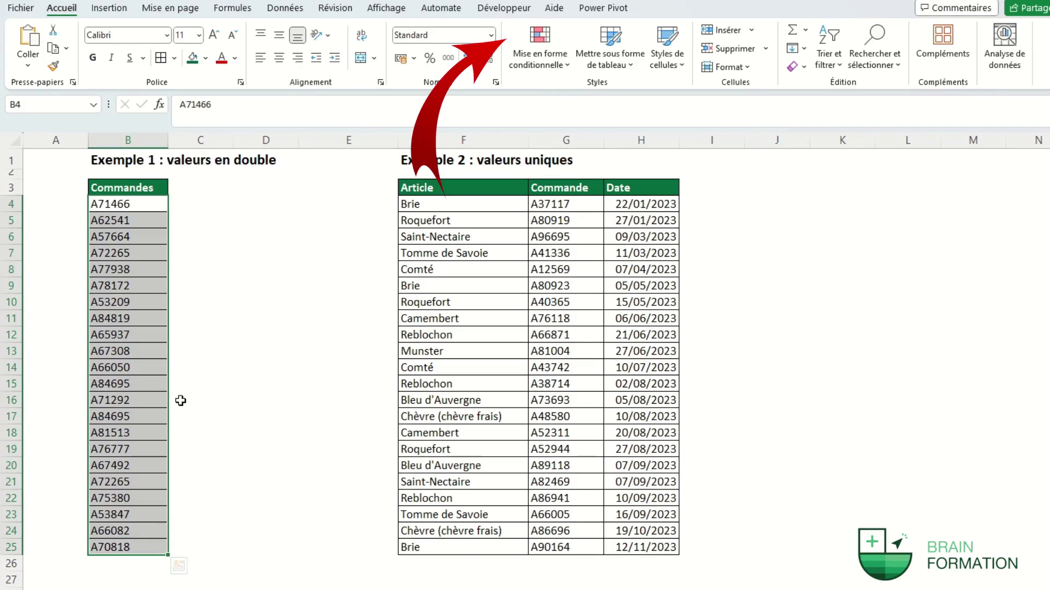
left_click(543, 64)
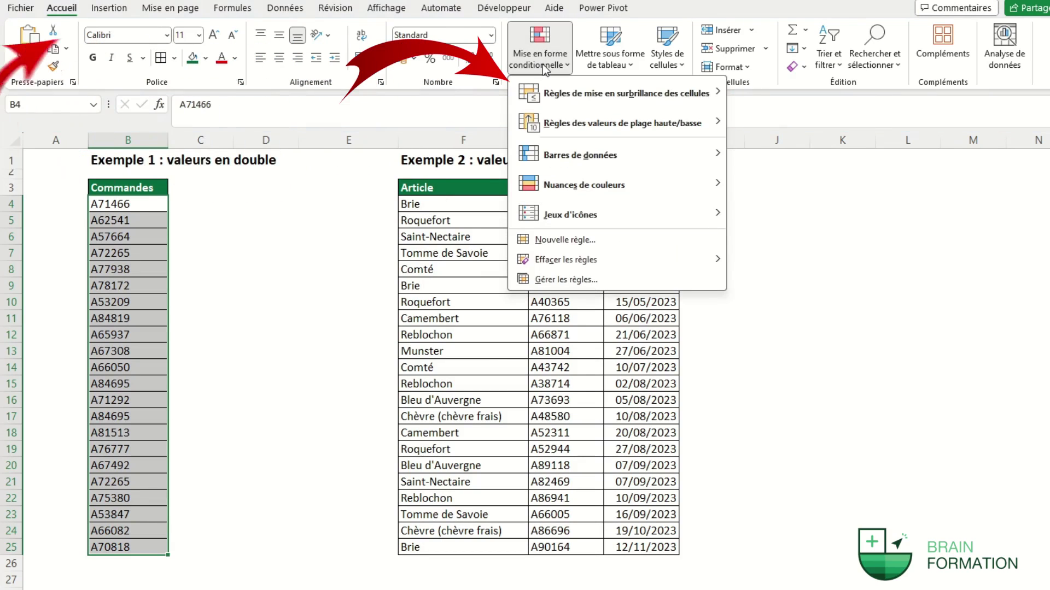
mouse_move(549, 88)
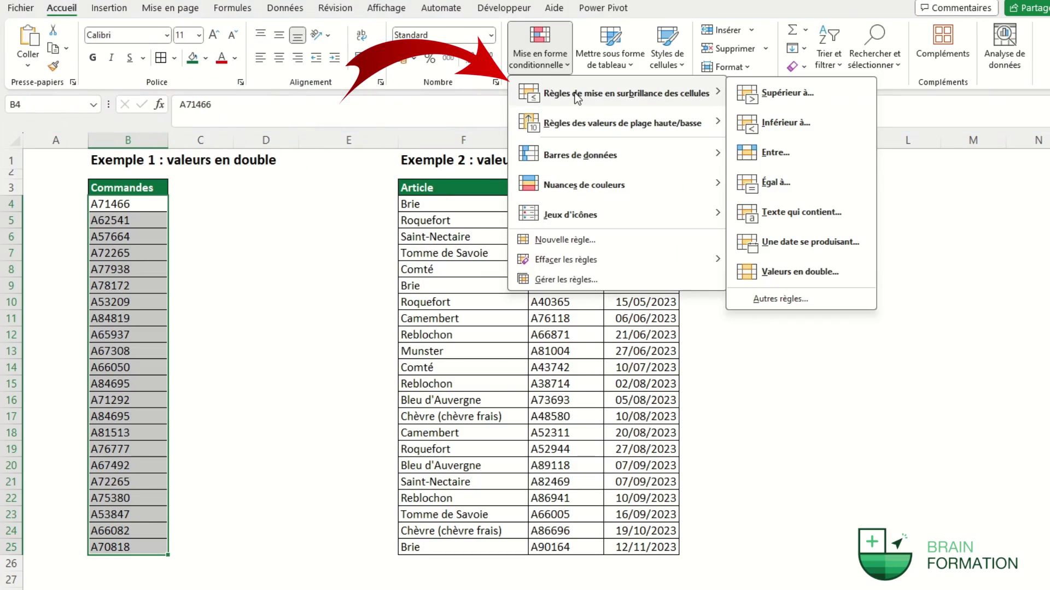
left_click(821, 274)
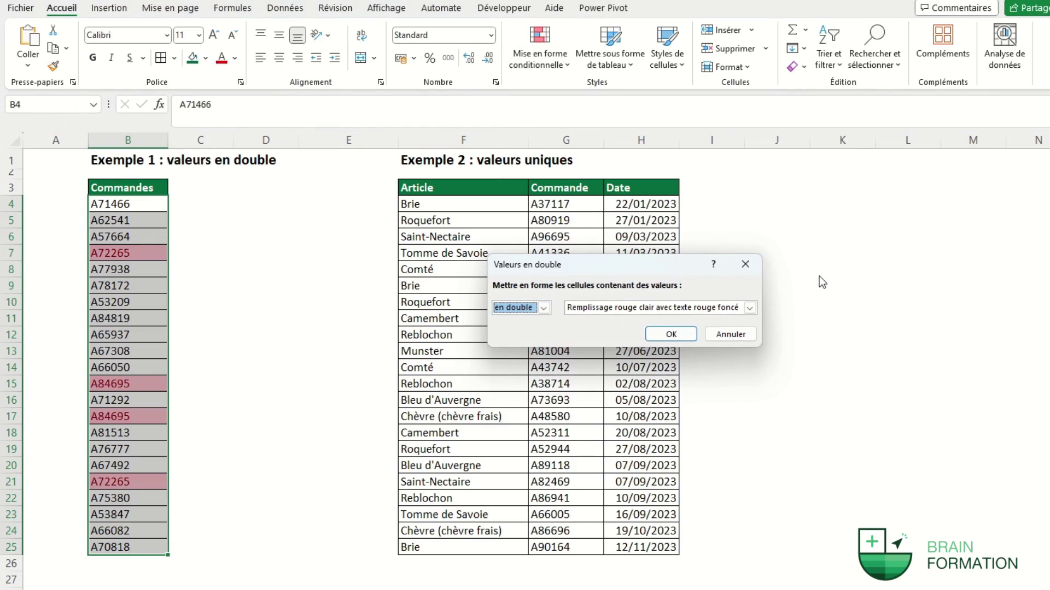
left_click(671, 334)
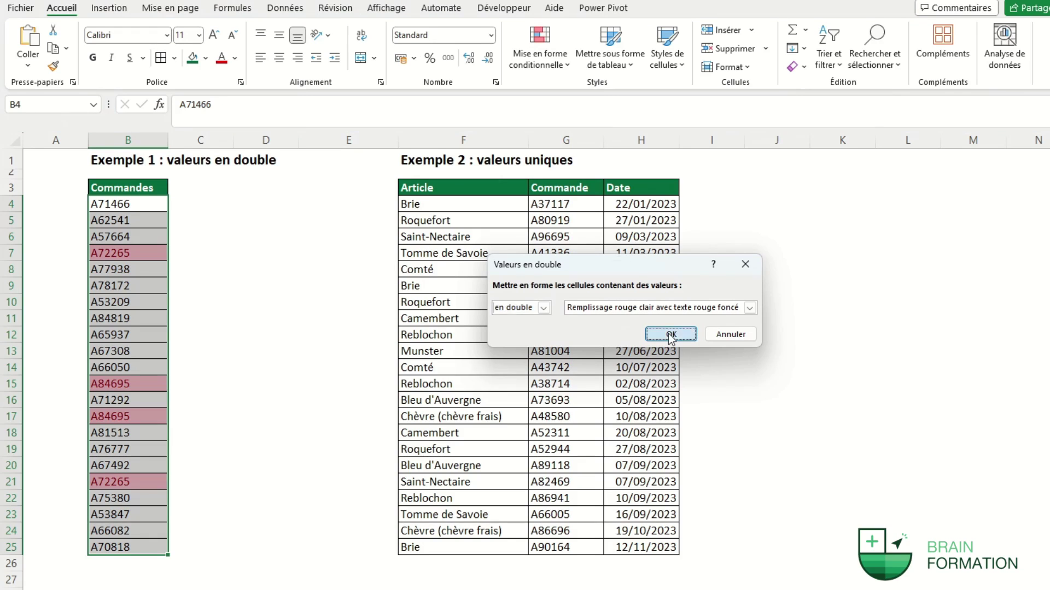
left_click(263, 306)
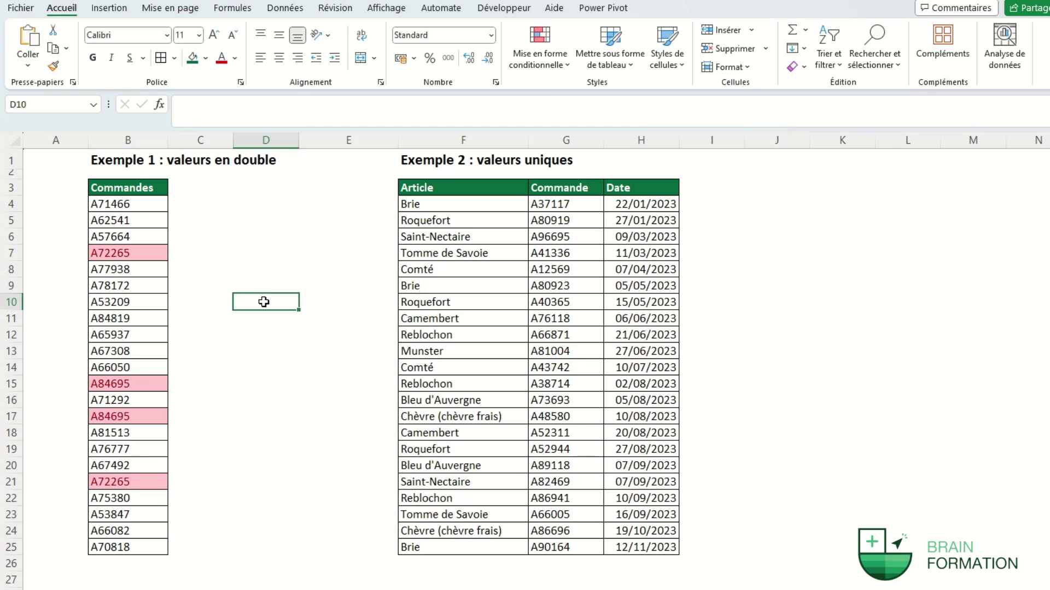
Highlight the unique values in the Article column (F4:F25) with yellow fill and dark yellow text
left_click_drag(476, 205, 469, 548)
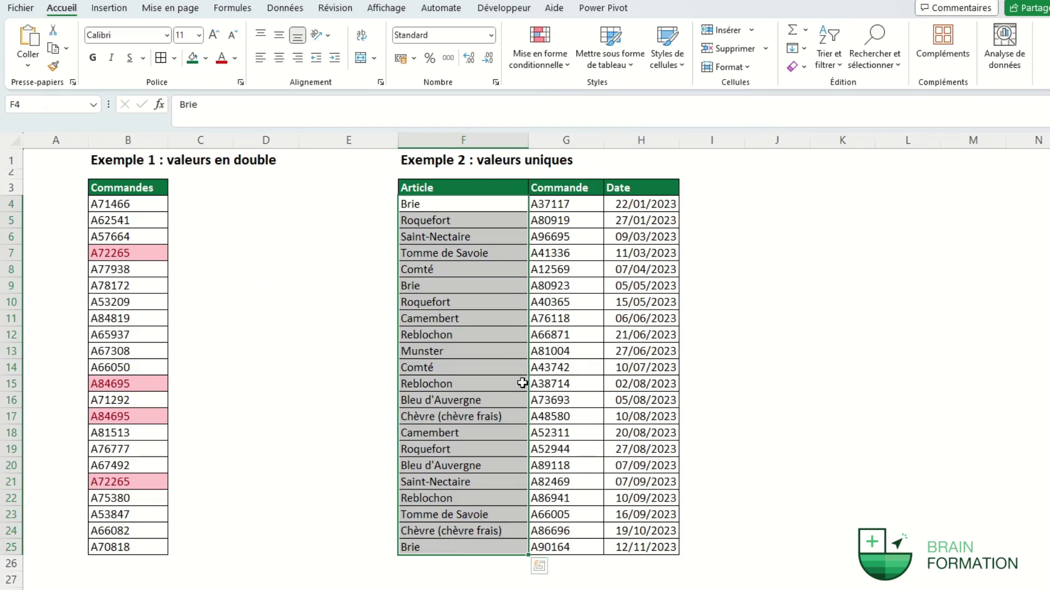
left_click(533, 61)
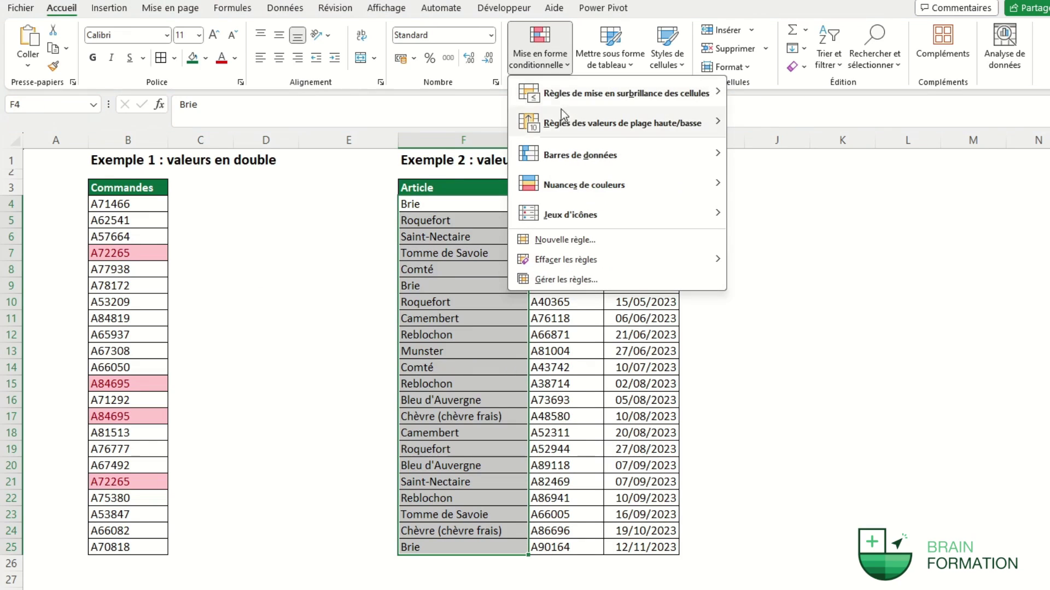
mouse_move(572, 96)
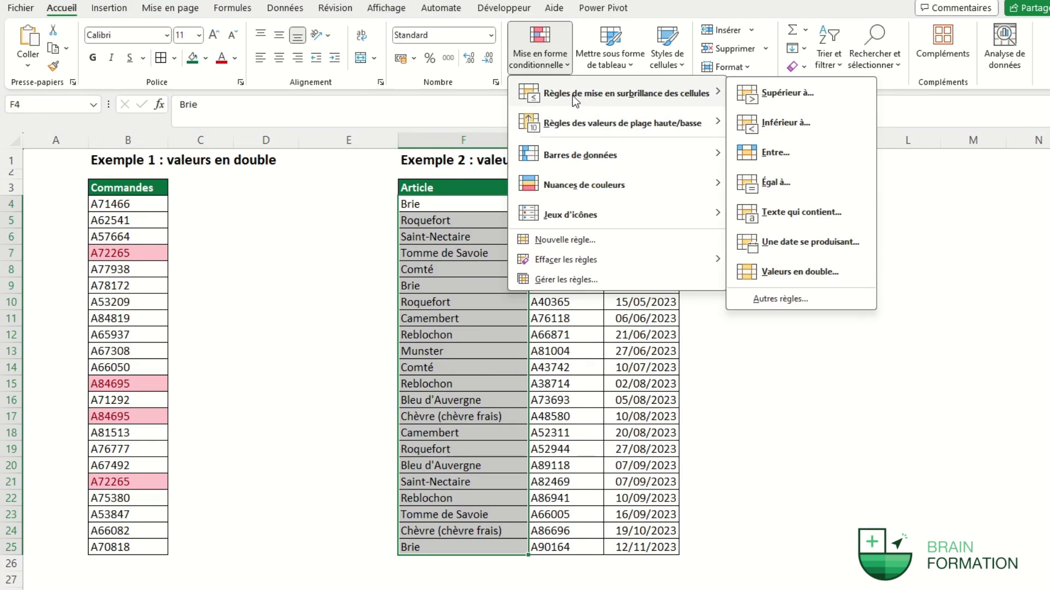
left_click(801, 272)
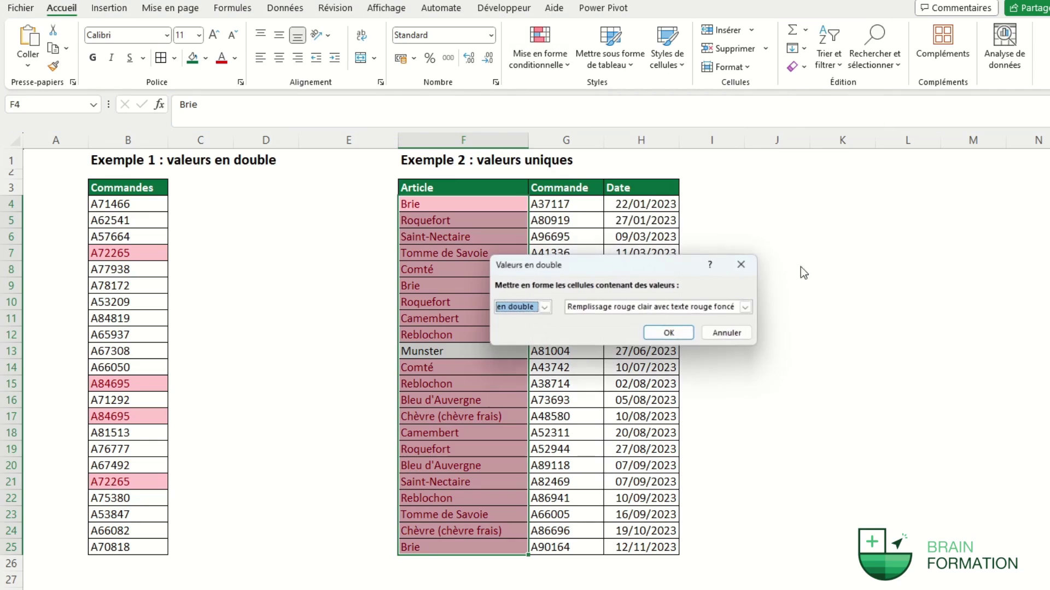
left_click(544, 308)
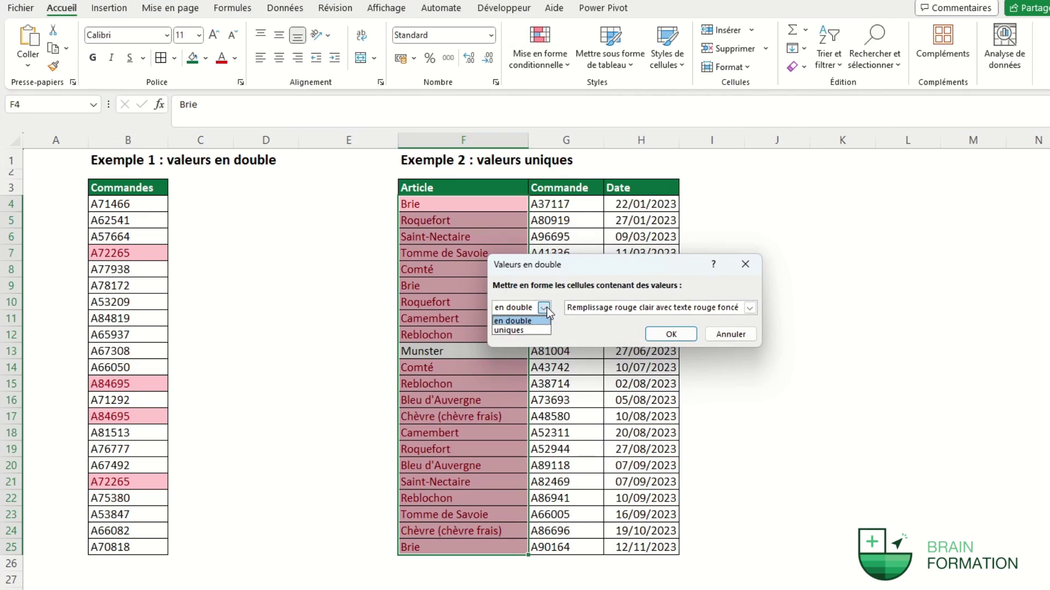
left_click(506, 329)
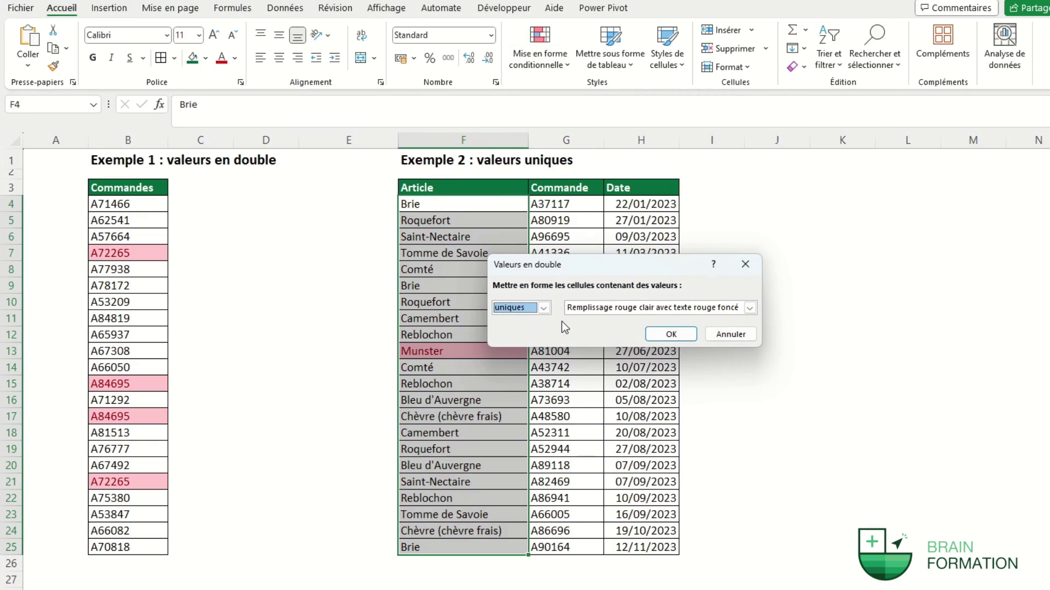
left_click(634, 308)
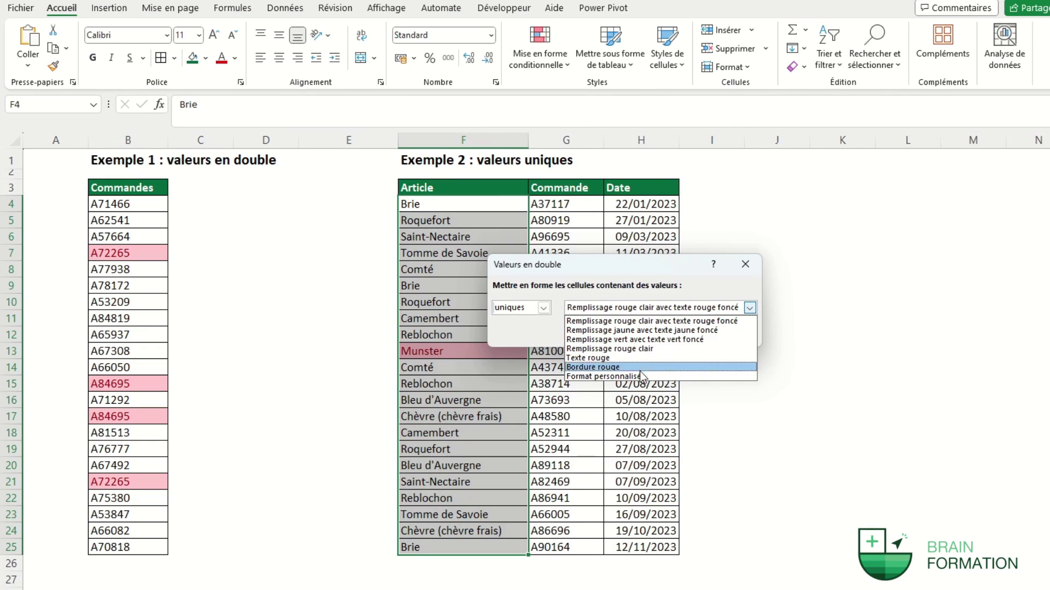
left_click(656, 330)
left_click(668, 334)
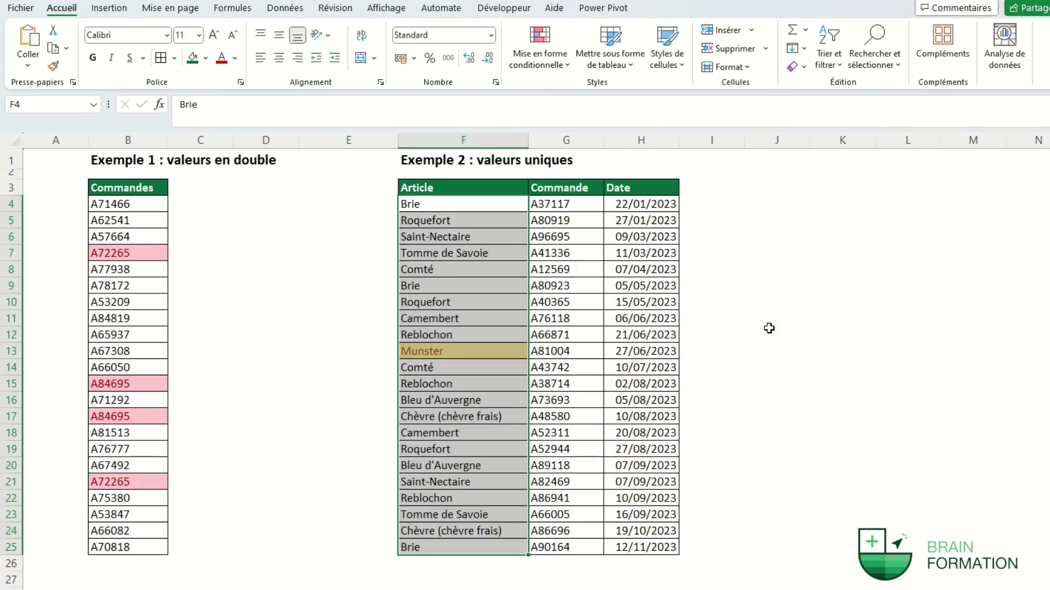
left_click(771, 331)
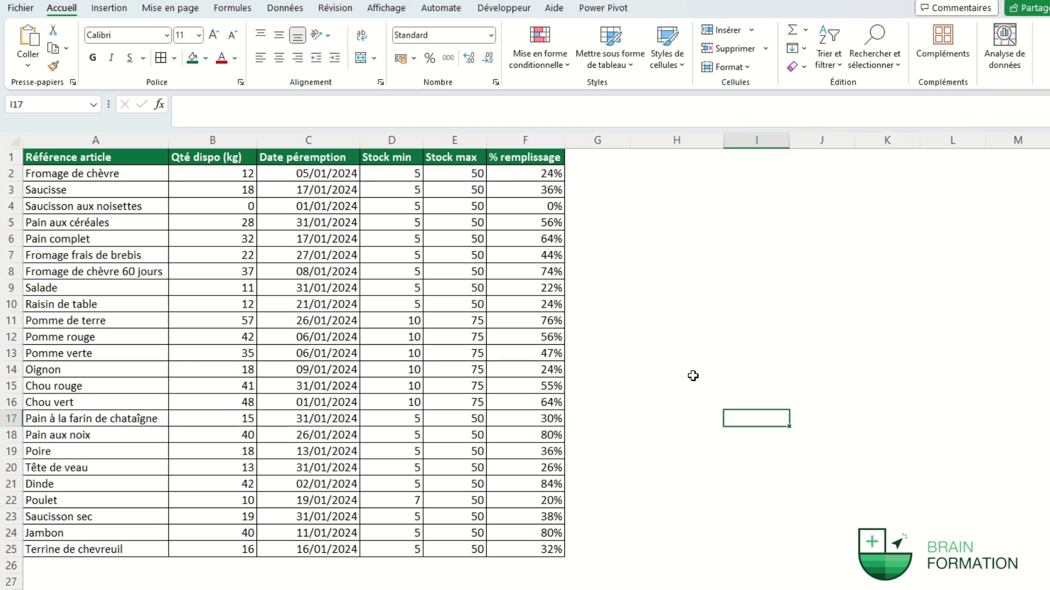
Highlight Qté dispo (kg) values greater than 30 in B2:B25 with green fill and dark green text
left_click_drag(241, 180, 211, 546)
left_click(541, 65)
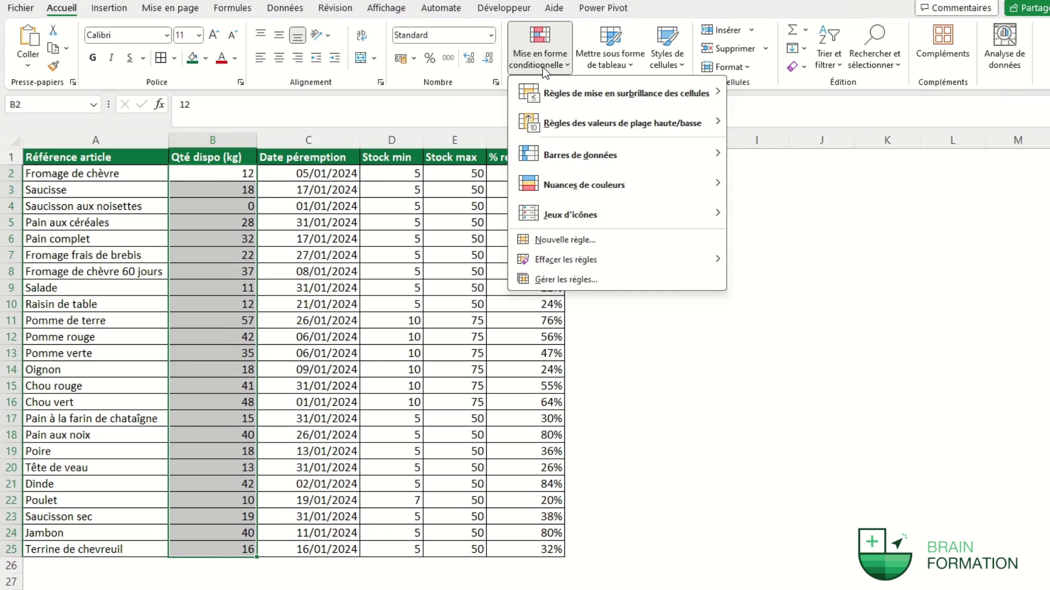
mouse_move(559, 96)
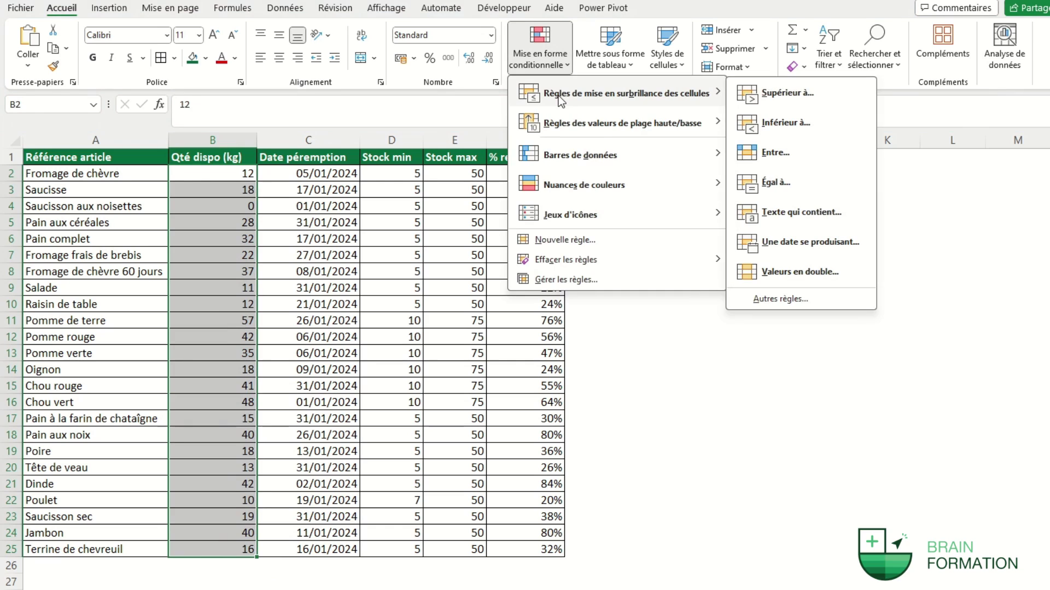
left_click(781, 94)
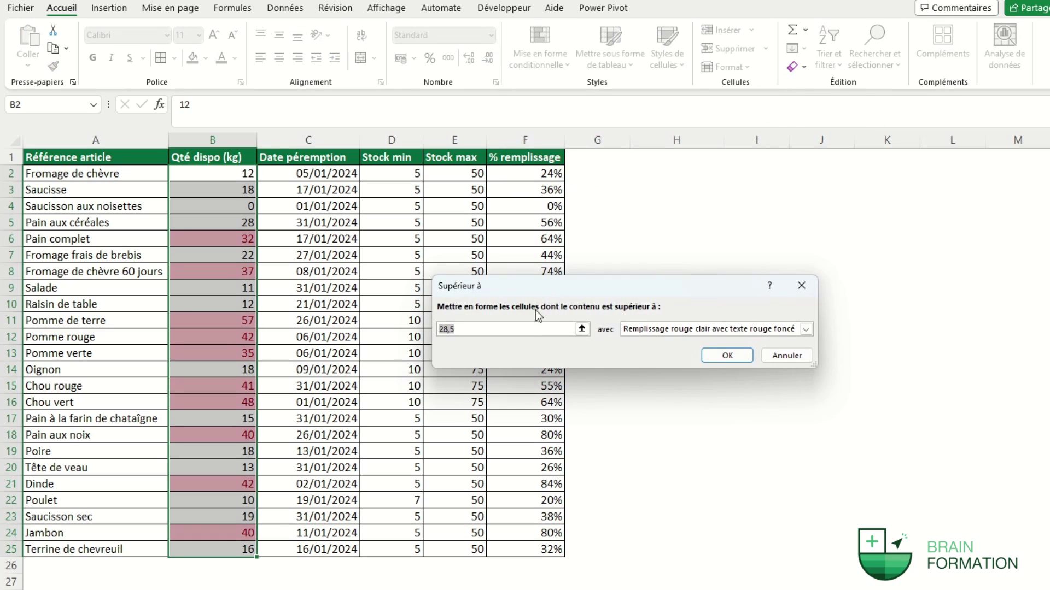
type("30")
left_click(806, 330)
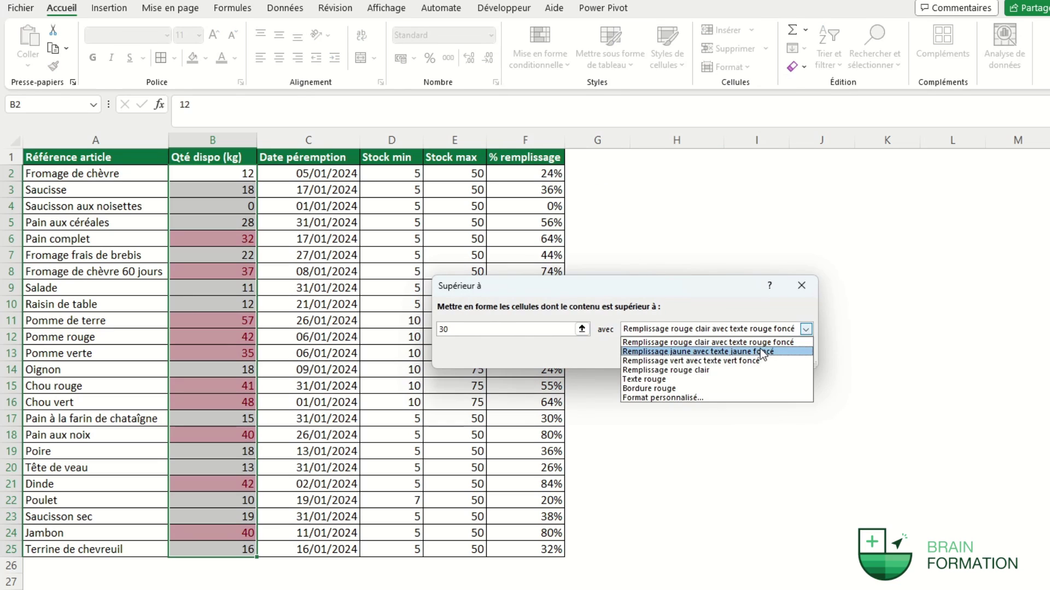
left_click(746, 359)
left_click(737, 359)
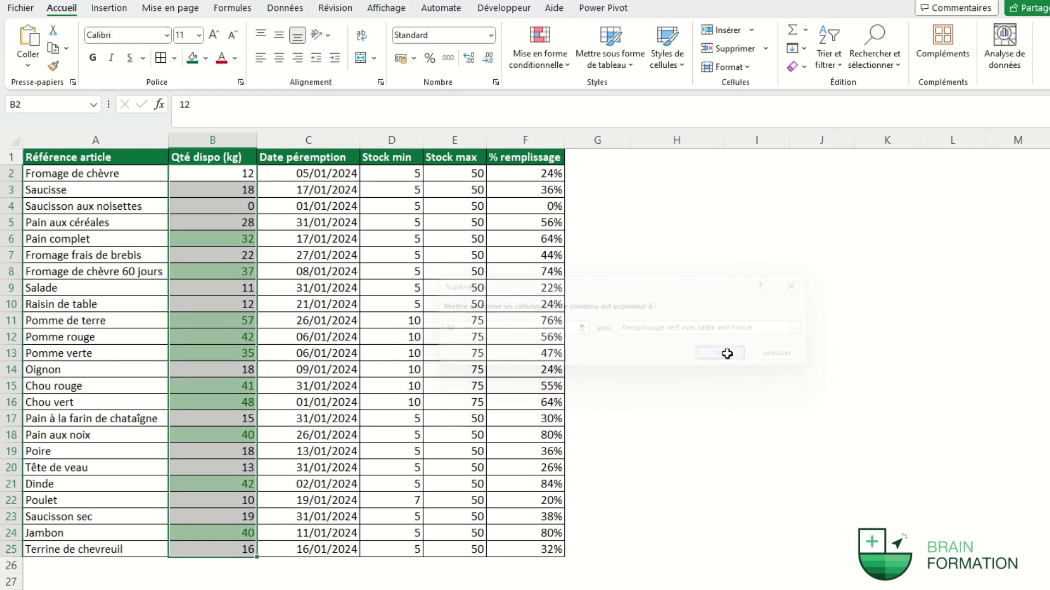
left_click(671, 257)
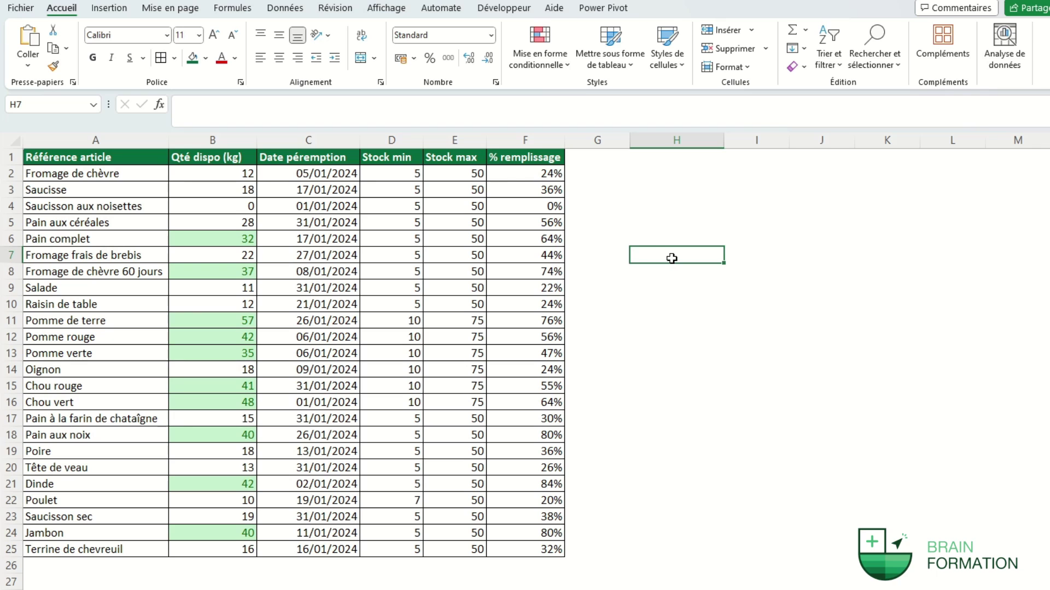
Highlight the Référence article cells (A2:A25) containing the text "fromage" with a custom light blue background fill
left_click_drag(136, 178, 127, 549)
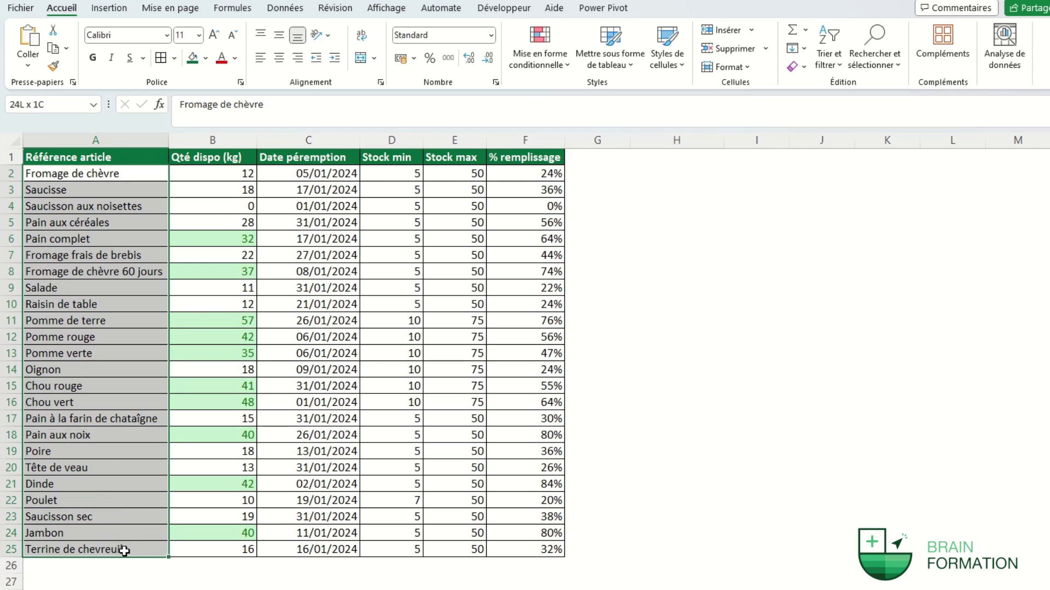
left_click(518, 54)
mouse_move(656, 94)
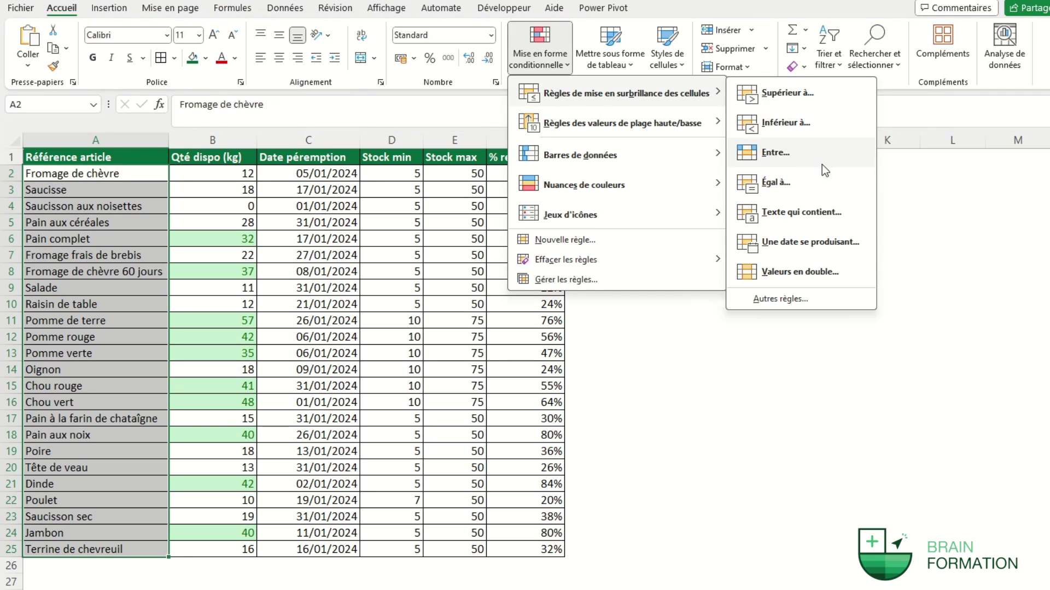
left_click(809, 216)
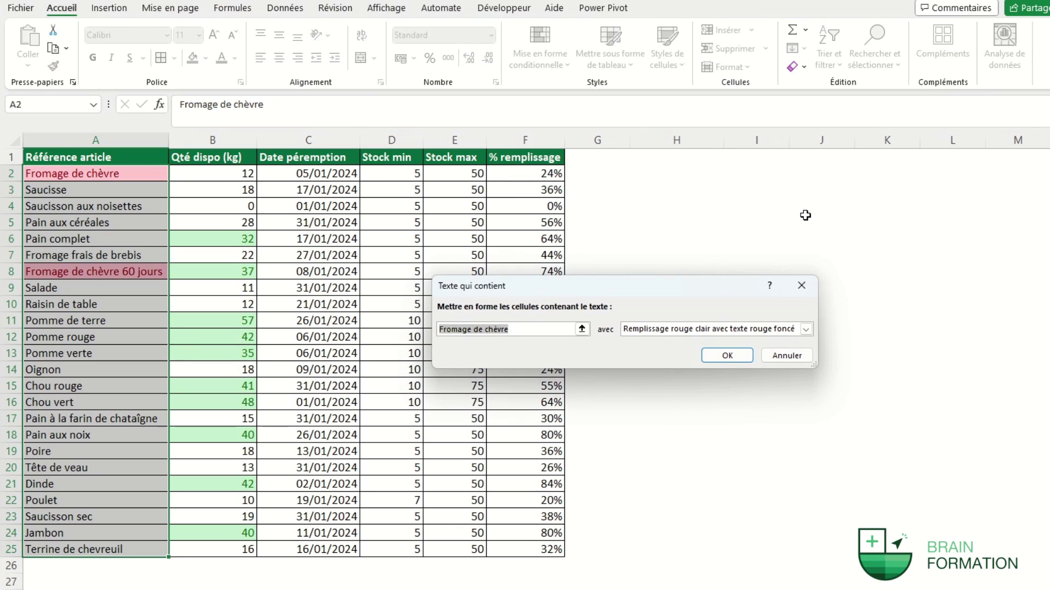
type("fromage")
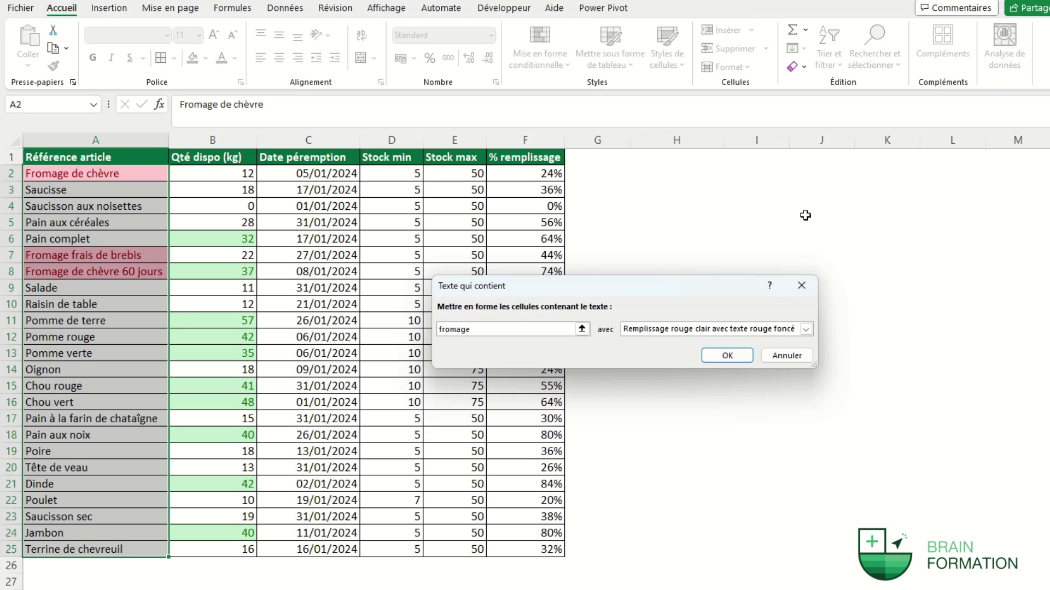
left_click(805, 329)
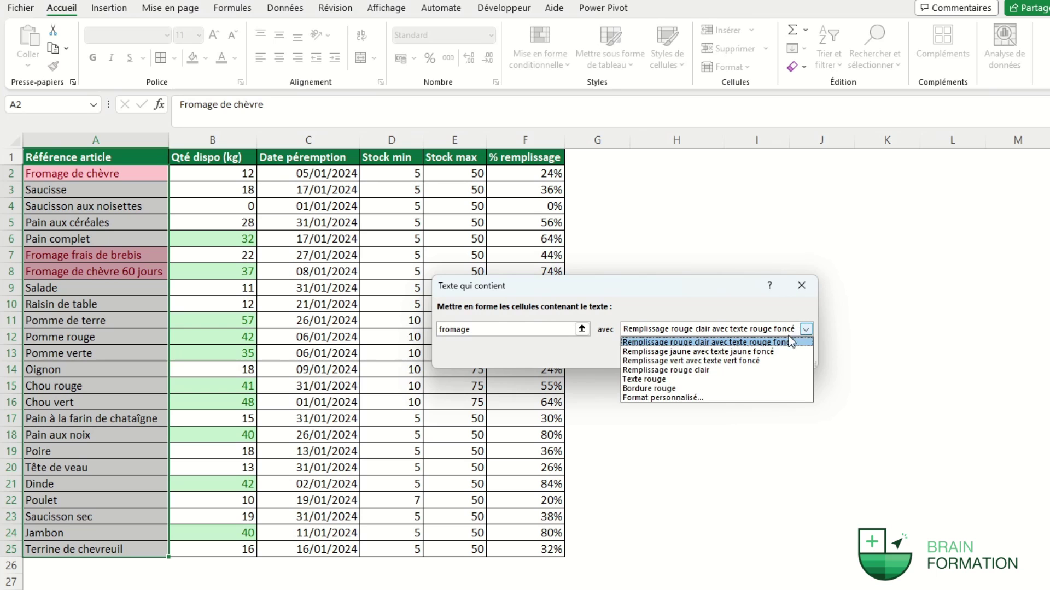
left_click(662, 397)
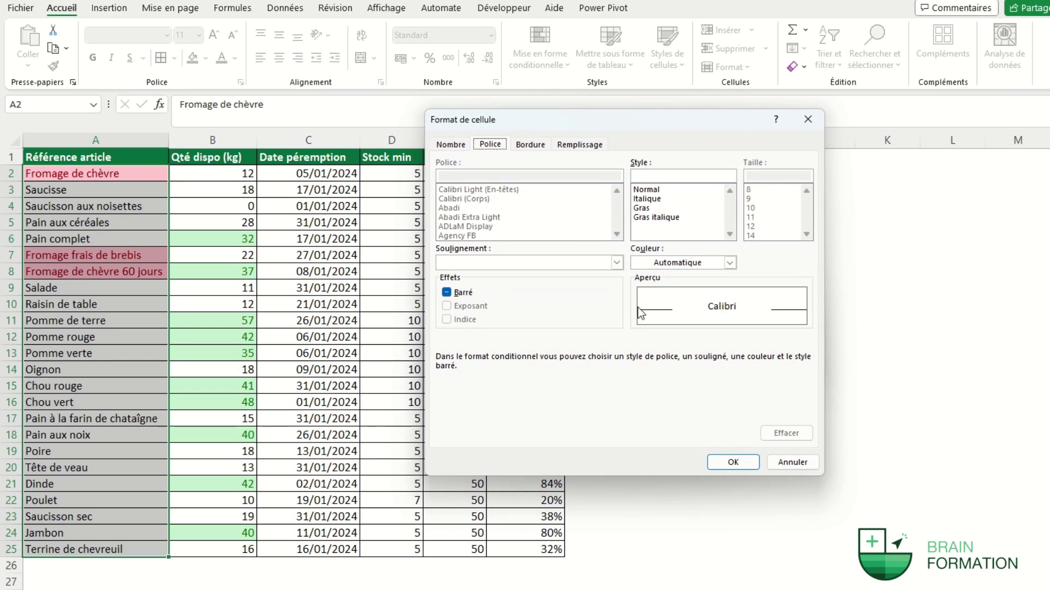
left_click(558, 145)
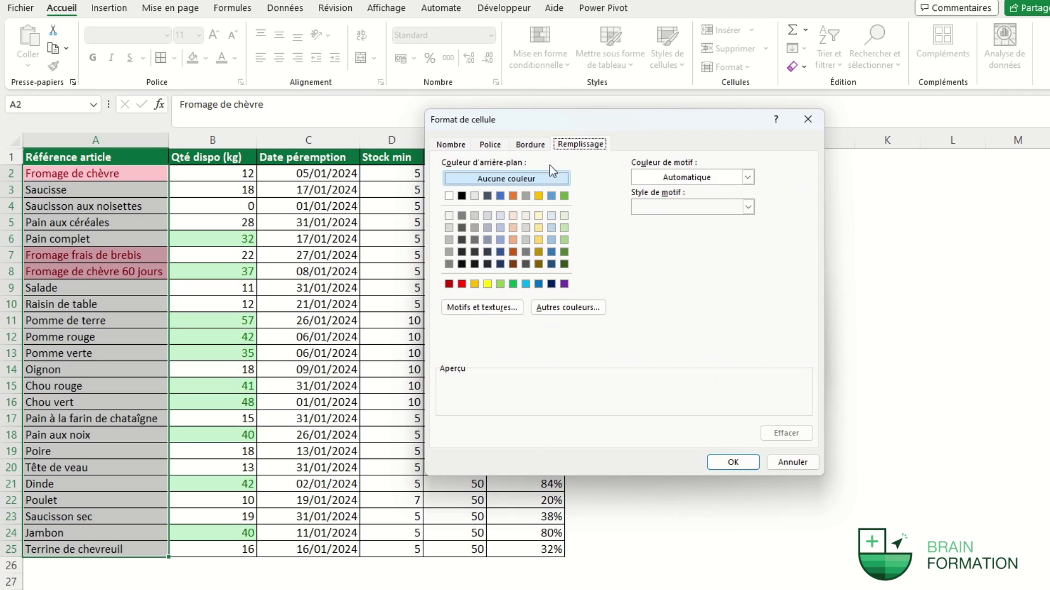
left_click(501, 228)
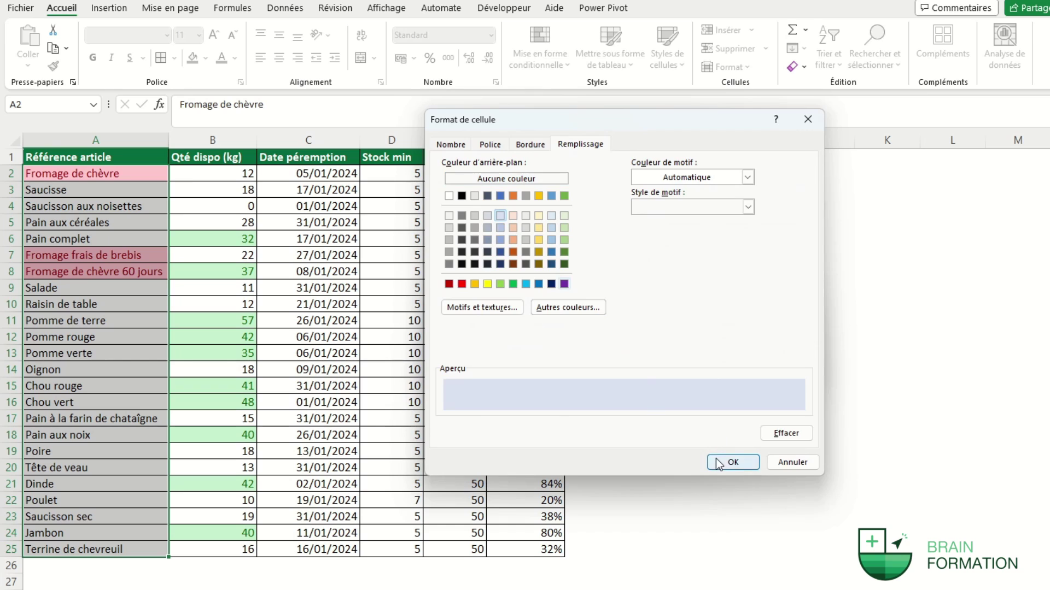
left_click(733, 462)
left_click(727, 355)
left_click(653, 342)
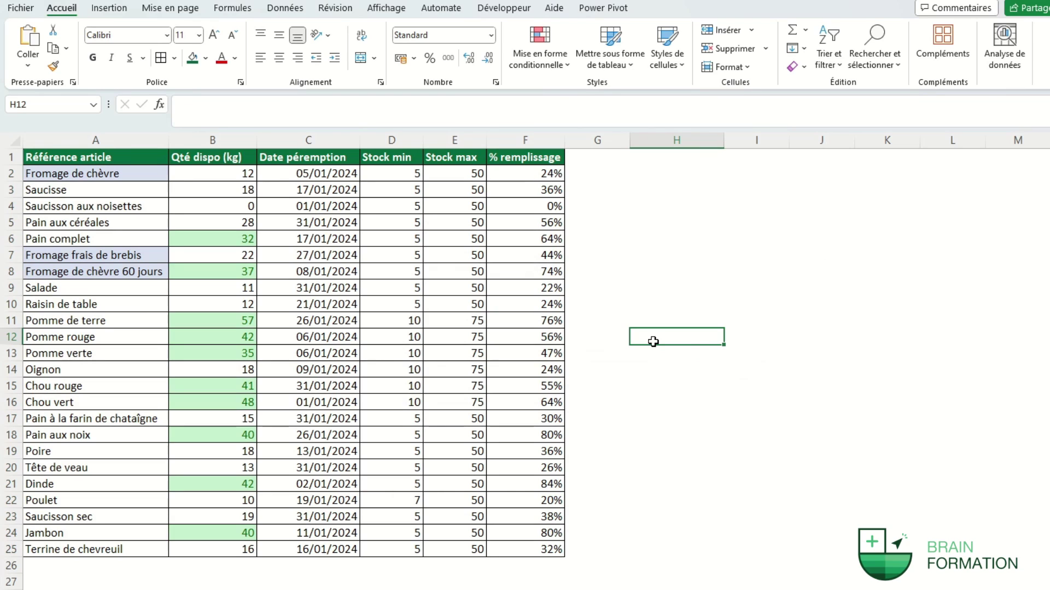
Highlight the Date péremption cells (C2:C25) whose date falls in "Cette semaine" using a preset format
left_click_drag(310, 180, 277, 548)
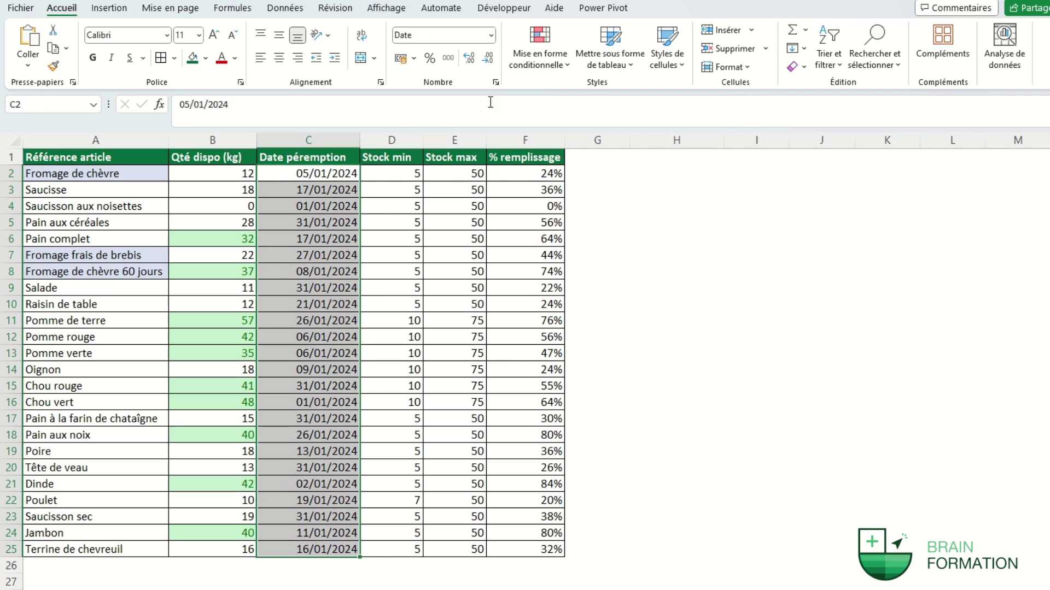
left_click(536, 60)
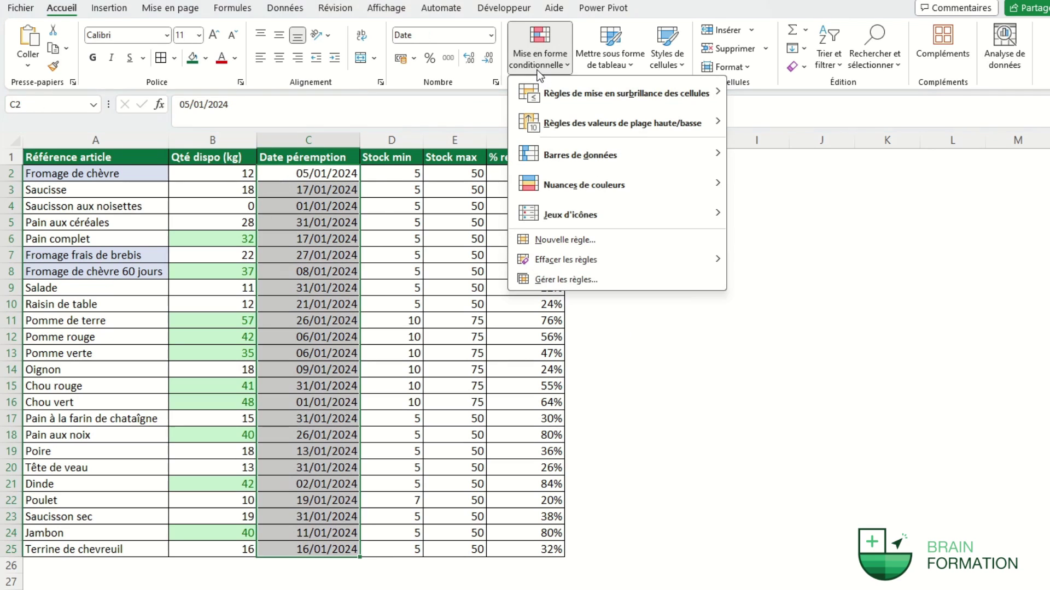
mouse_move(549, 88)
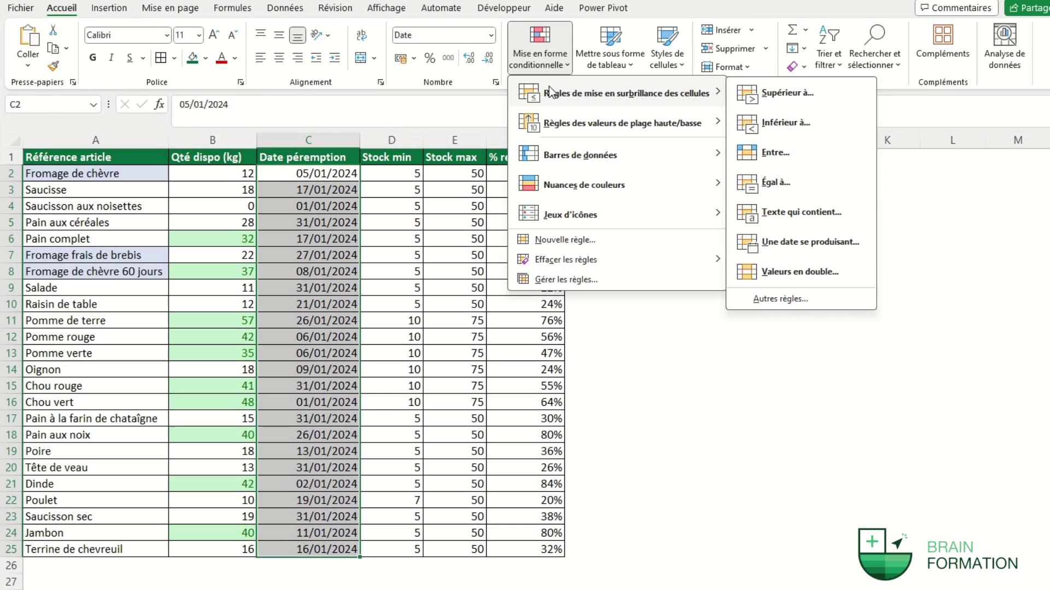
left_click(799, 244)
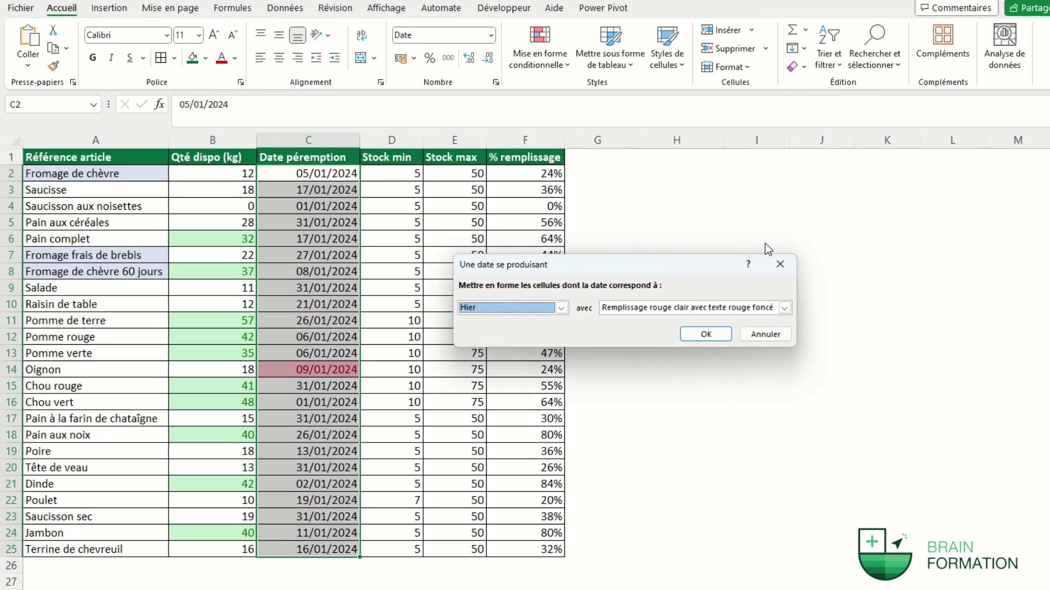
left_click(563, 308)
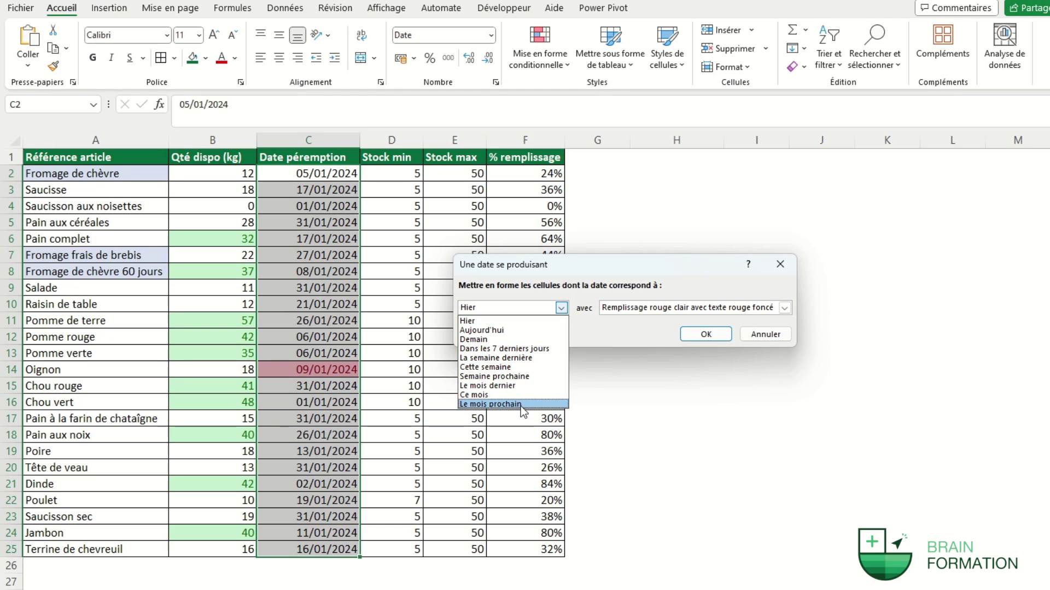
left_click(522, 368)
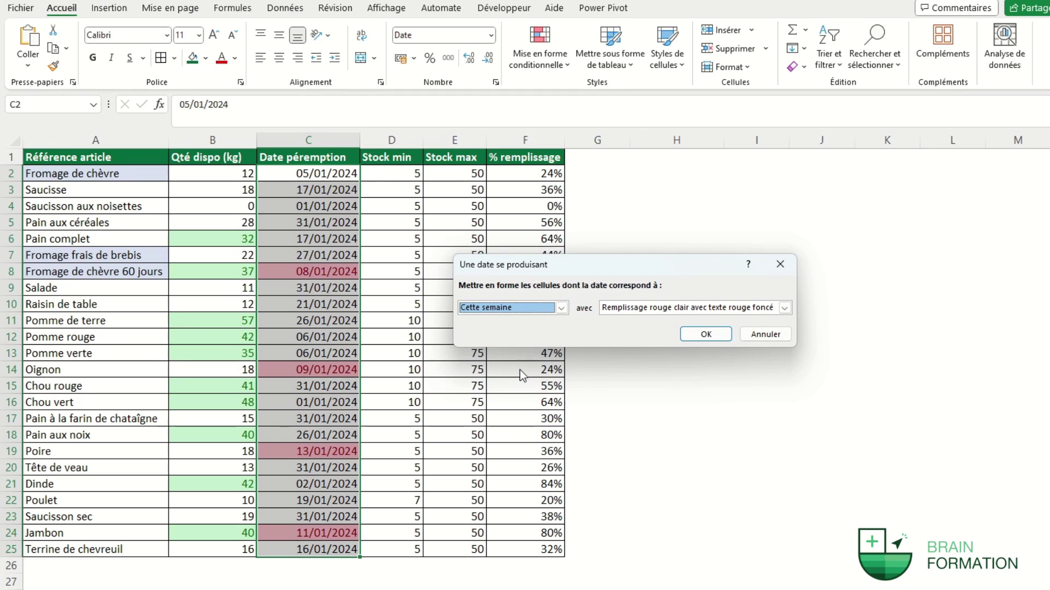
left_click(785, 308)
left_click(684, 328)
left_click(705, 334)
left_click(645, 334)
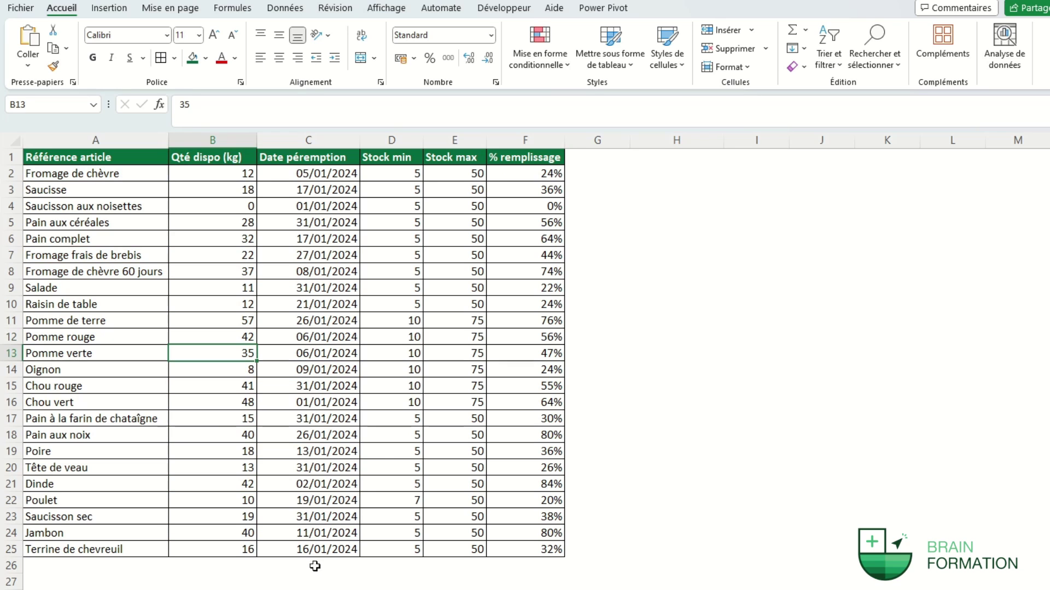
Highlight Qté dispo (kg) values in B2:B25 greater than =E2*0,75 with yellow fill and dark yellow text
left_click(641, 319)
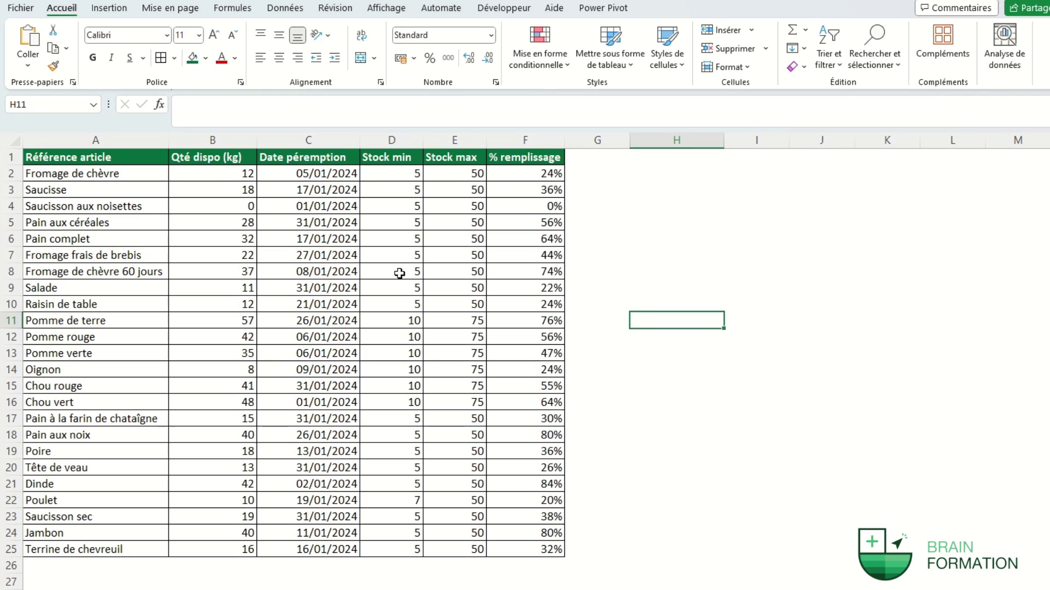
left_click(219, 180)
left_click_drag(219, 180, 204, 547)
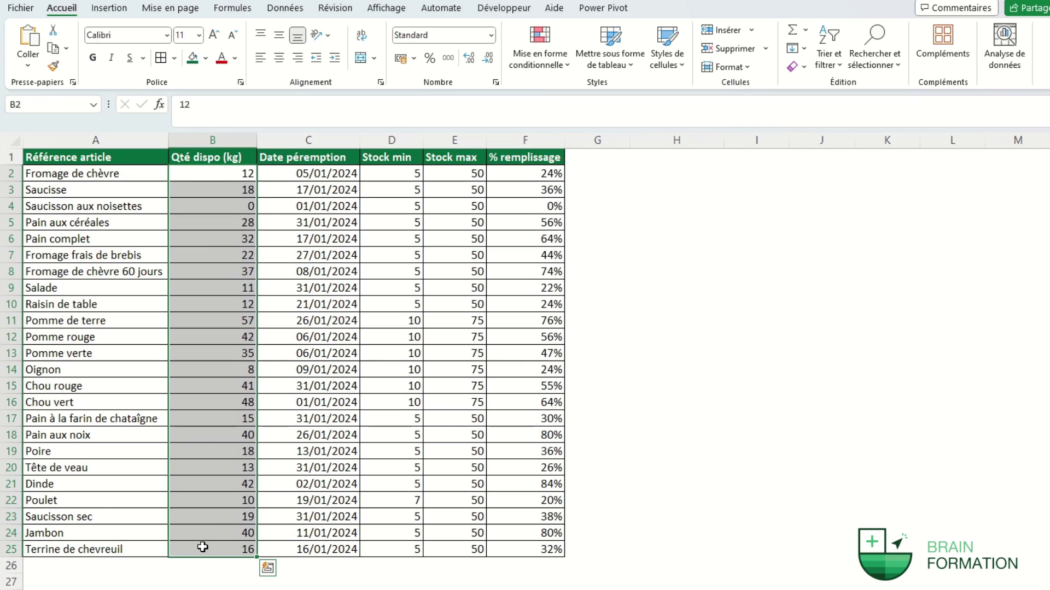
left_click(539, 70)
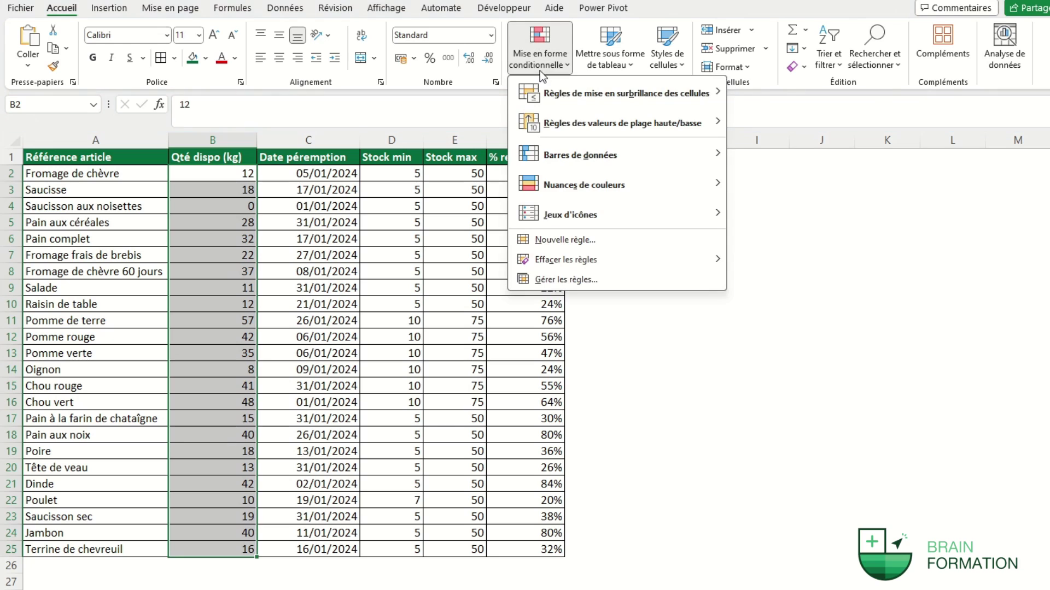
mouse_move(566, 93)
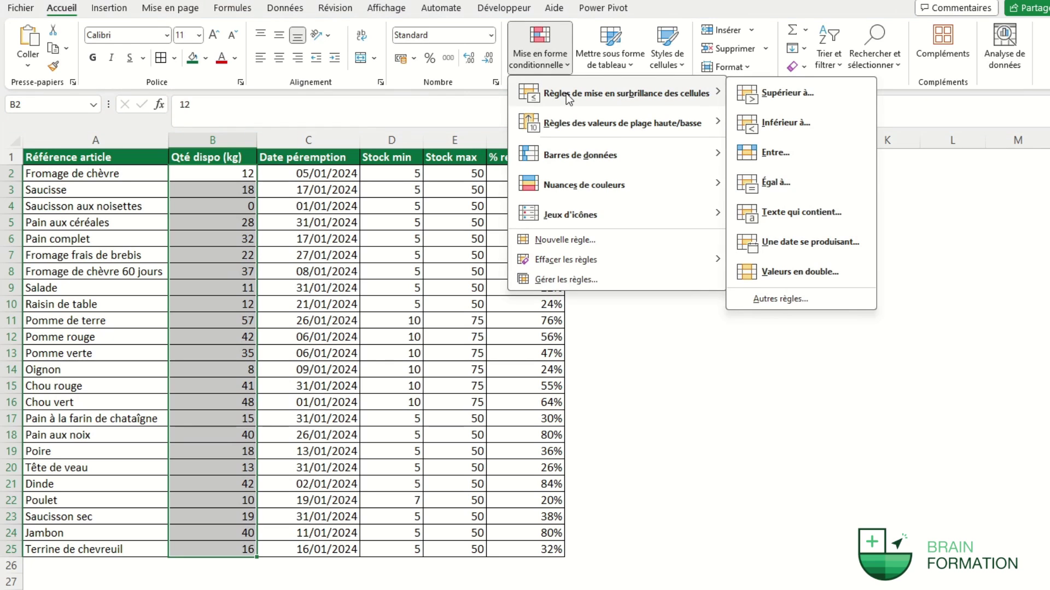
left_click(778, 98)
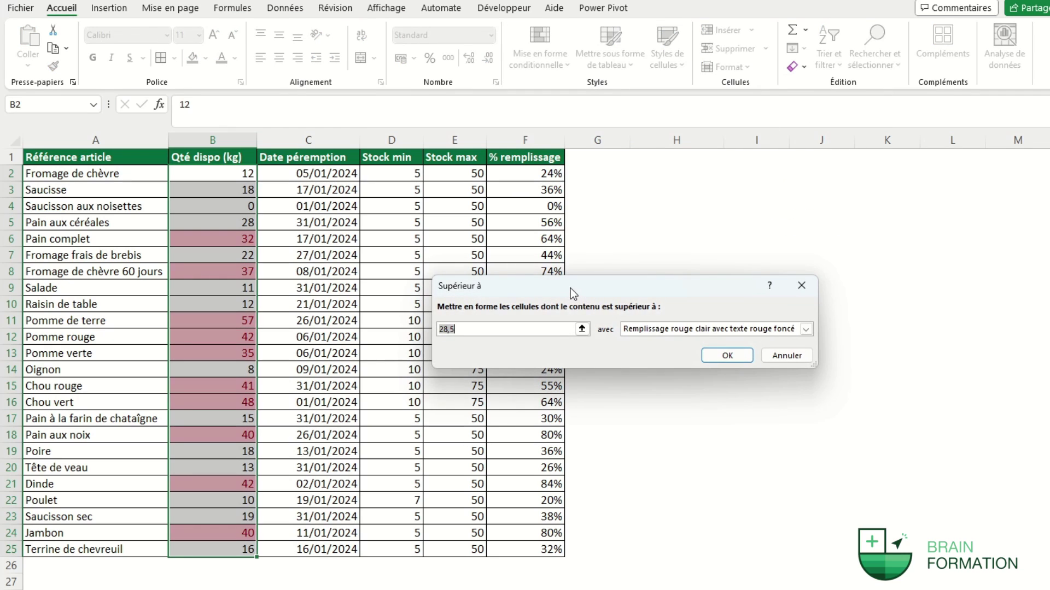
left_click(444, 173)
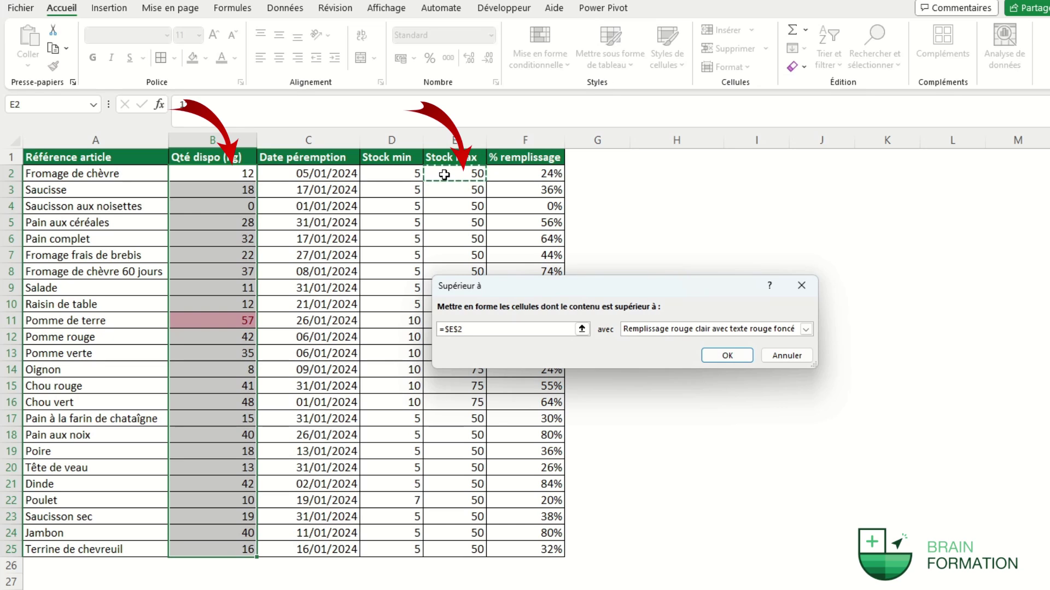
key("F4")
key("F4")
key("F4")
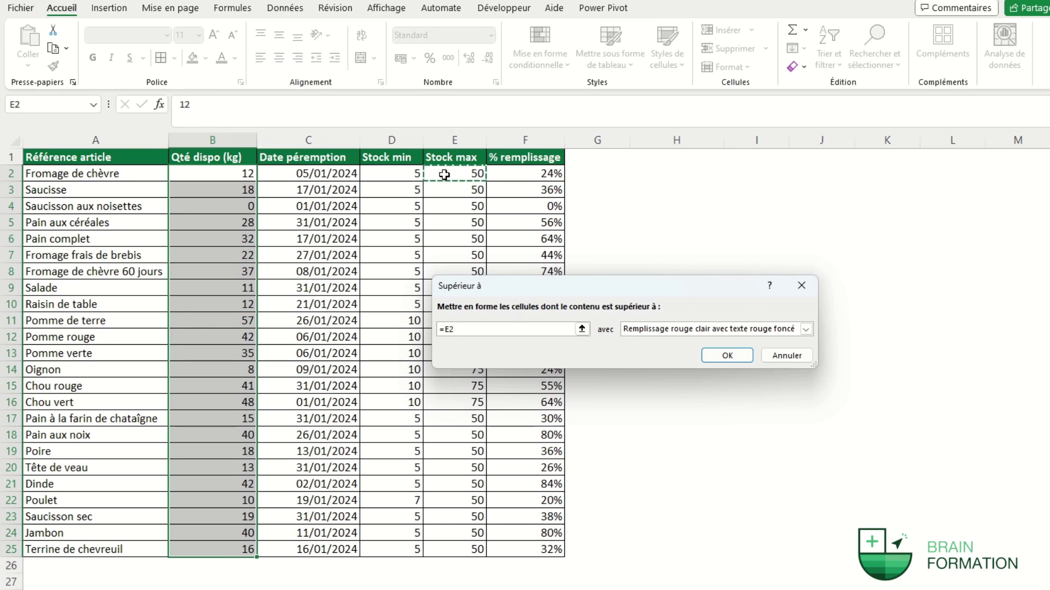
type("*0,75")
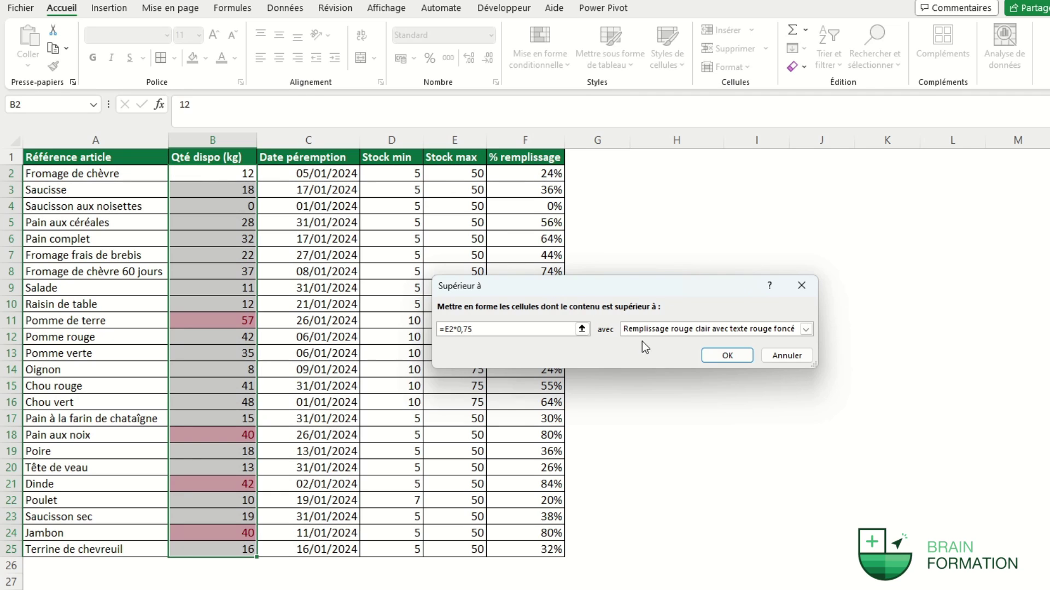
left_click(703, 334)
left_click(704, 351)
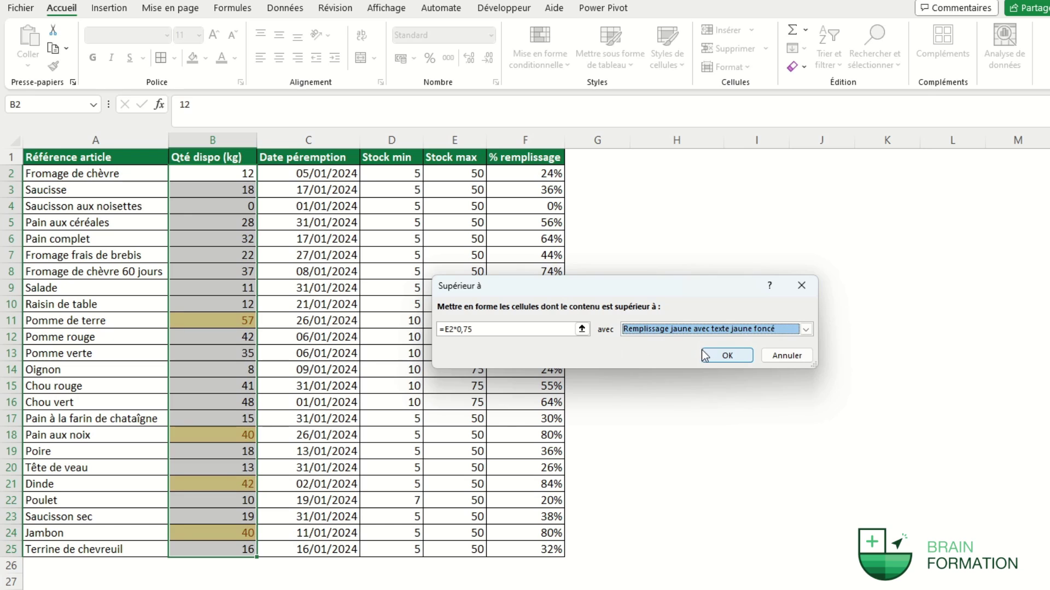
left_click(714, 355)
left_click(666, 321)
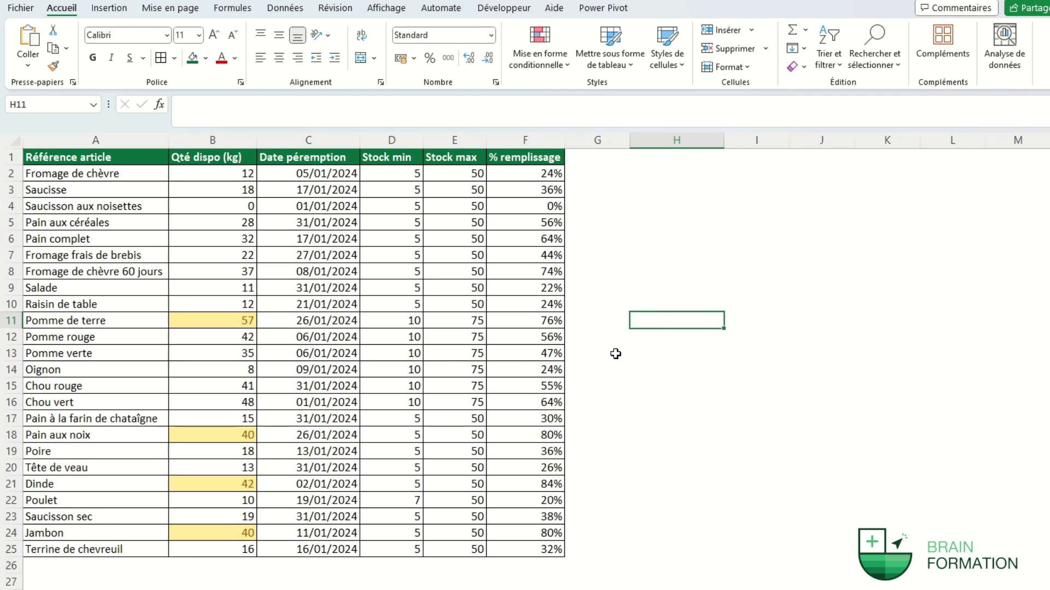
Highlight Qté dispo (kg) values in B2:B25 less than =D2*2 with light red fill and dark red text
left_click_drag(221, 174, 210, 548)
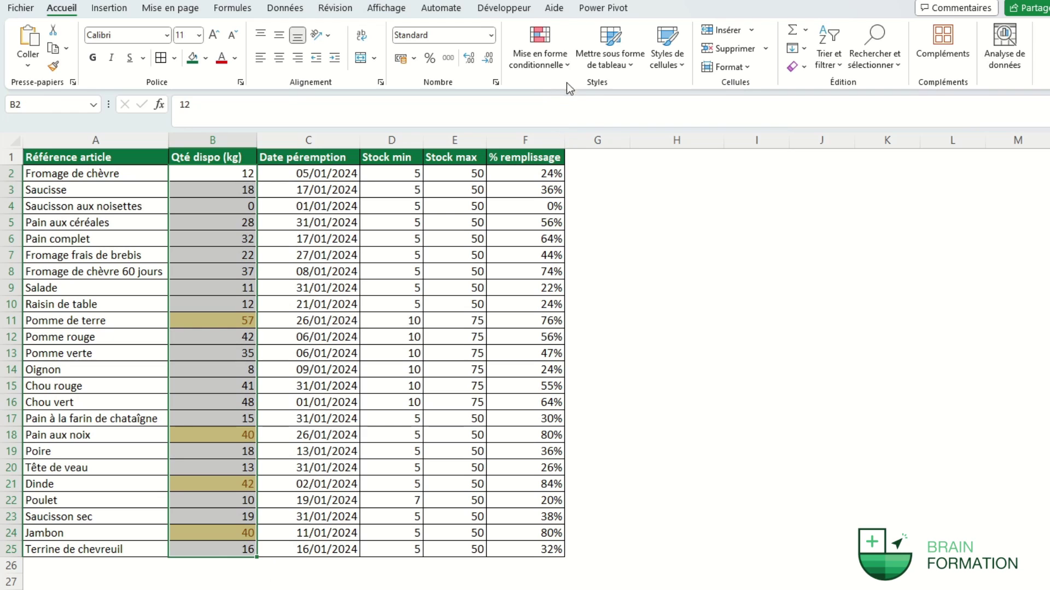
left_click(556, 67)
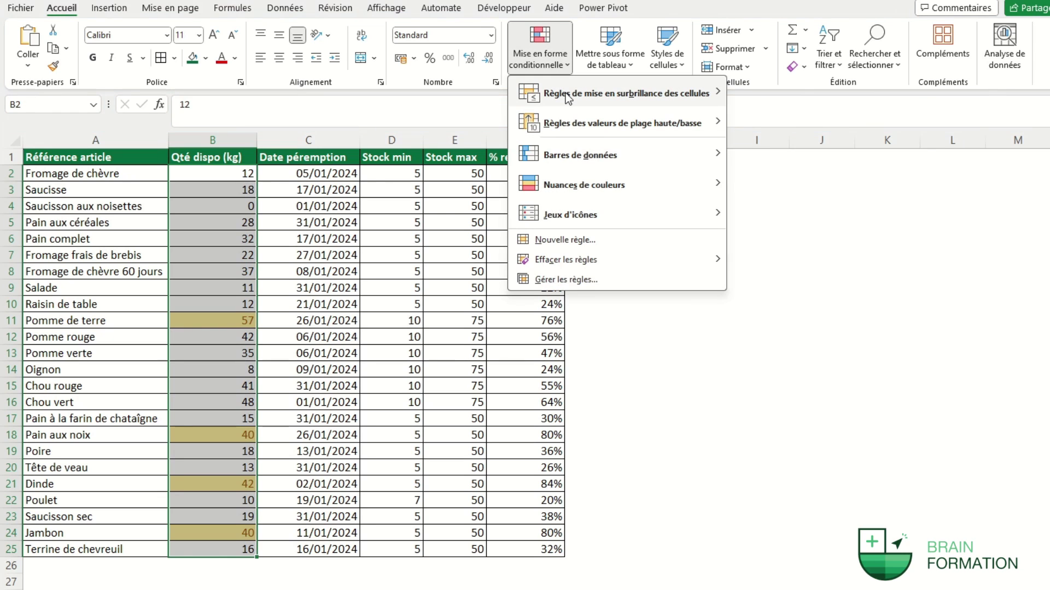
mouse_move(567, 97)
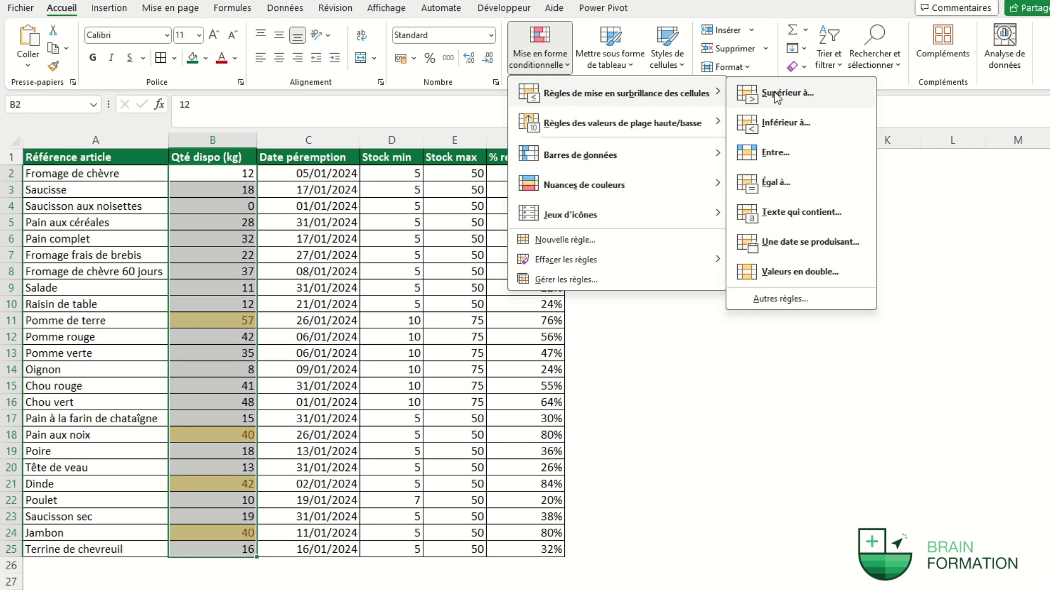
left_click(806, 123)
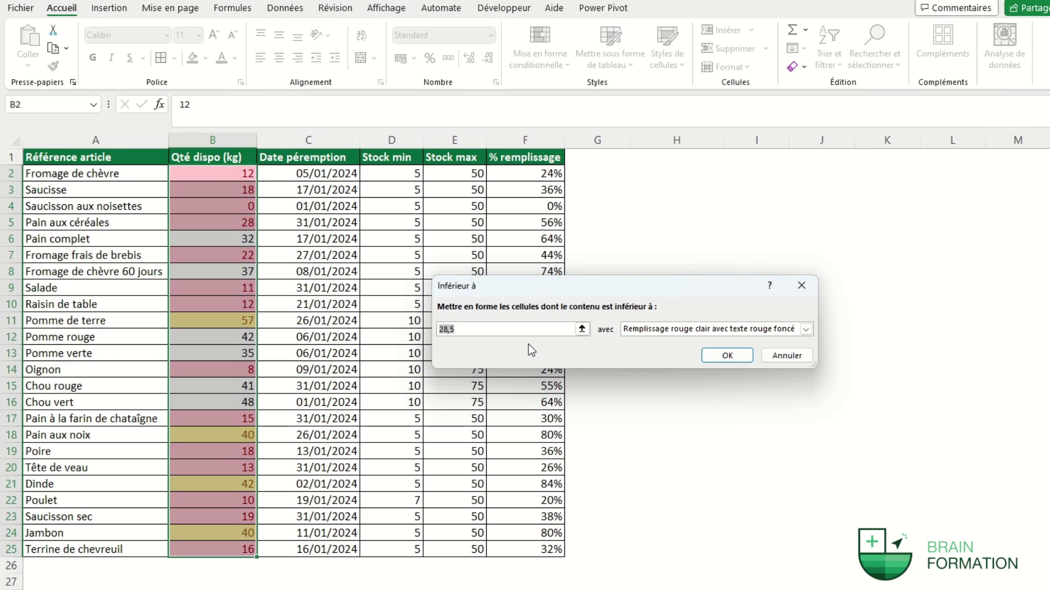
left_click(407, 173)
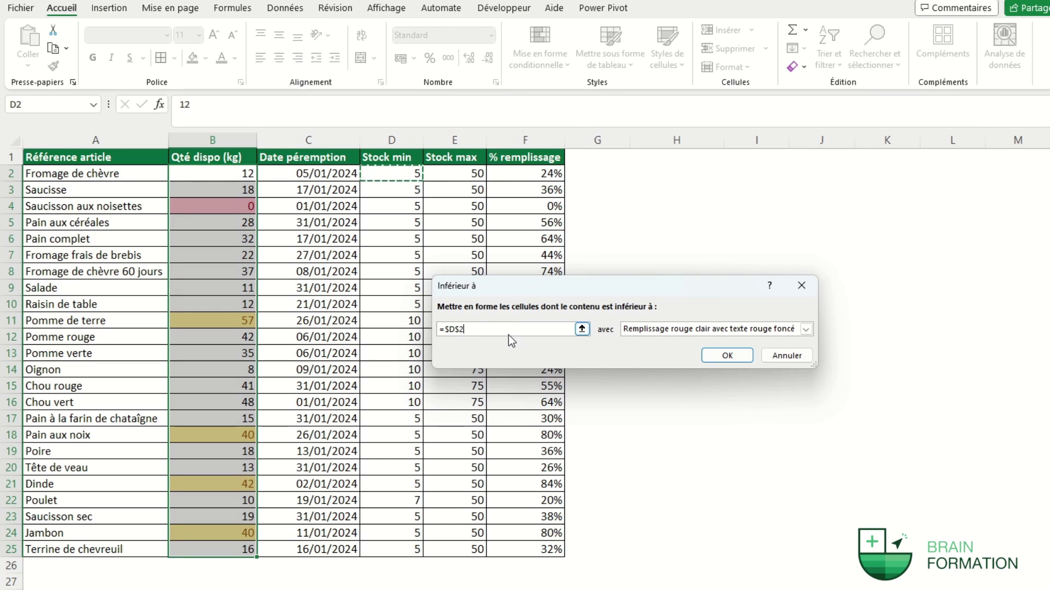
key("F4")
key("F4")
key("F4")
key("F4")
key("F4")
key("F4")
key("F4")
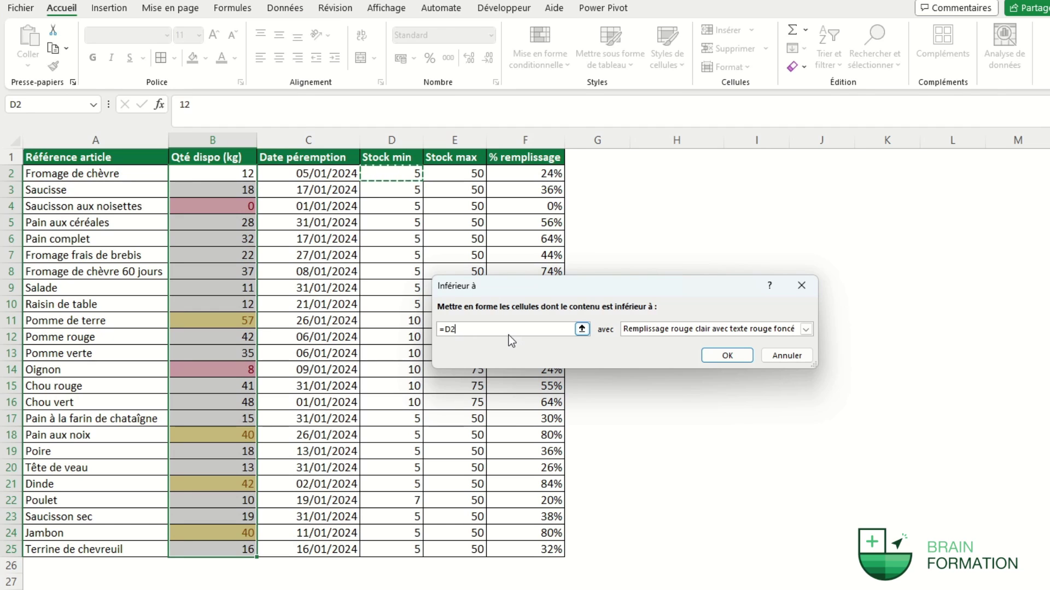
type("*2")
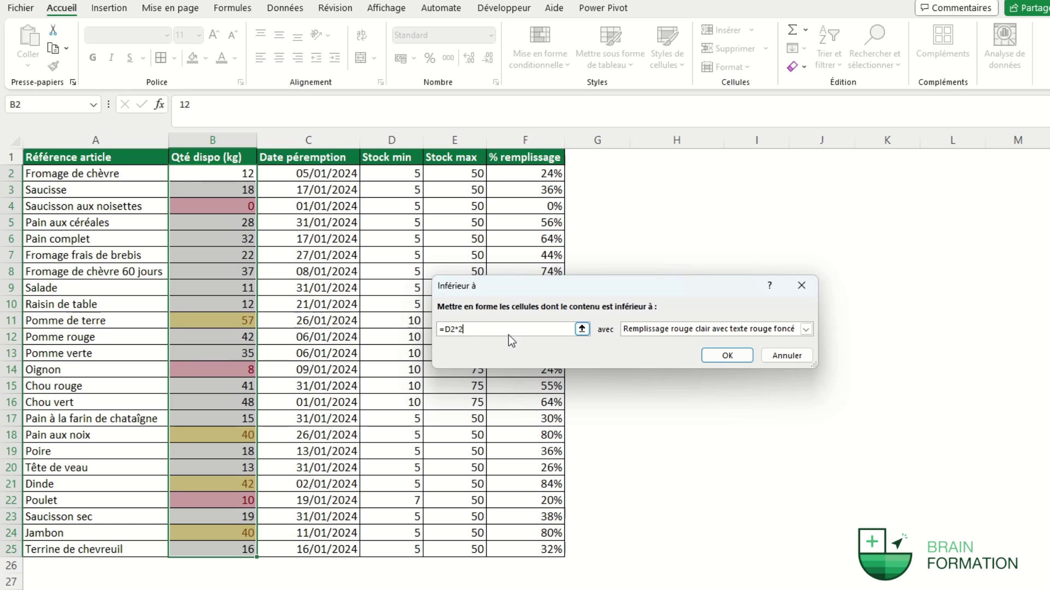
left_click(726, 356)
left_click(717, 357)
Compare the red-highlighted quantities for Saucisson aux noisettes, Oignon and Poulet with their Stock min values
left_click(228, 208)
left_click(387, 208)
left_click(235, 368)
left_click(368, 372)
left_click(230, 500)
left_click(382, 498)
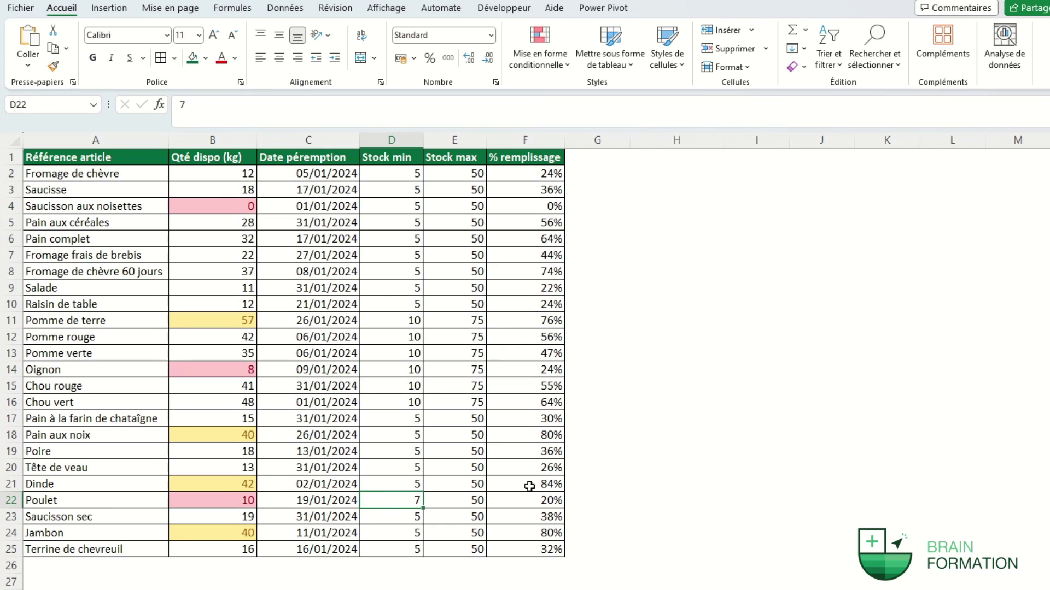
left_click(637, 402)
On the monthly amounts sheet, highlight the top 20% of values in B2:F6 with green fill and dark green text
left_click(291, 589)
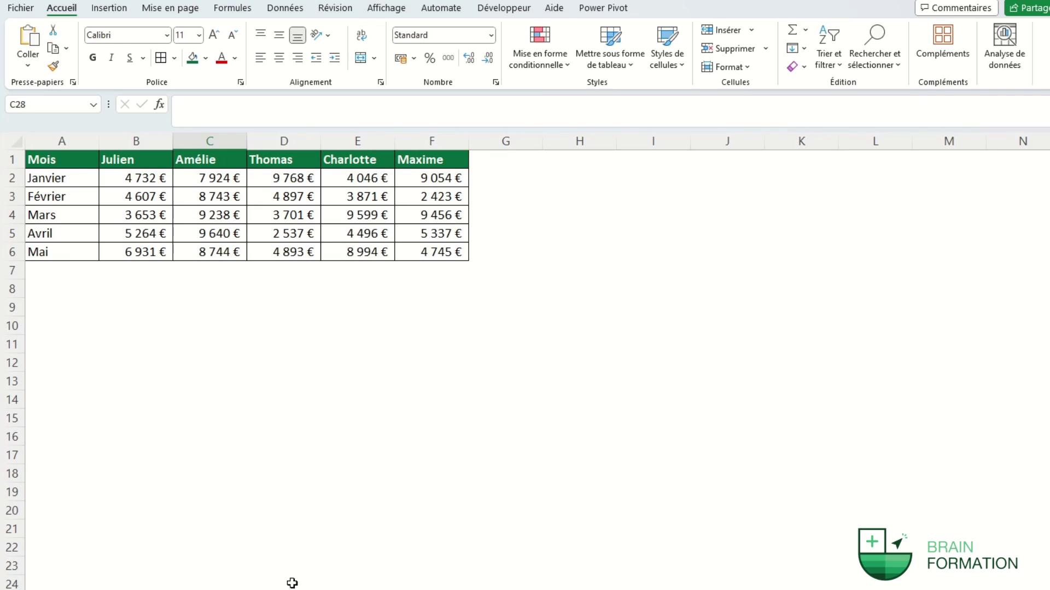
left_click(497, 345)
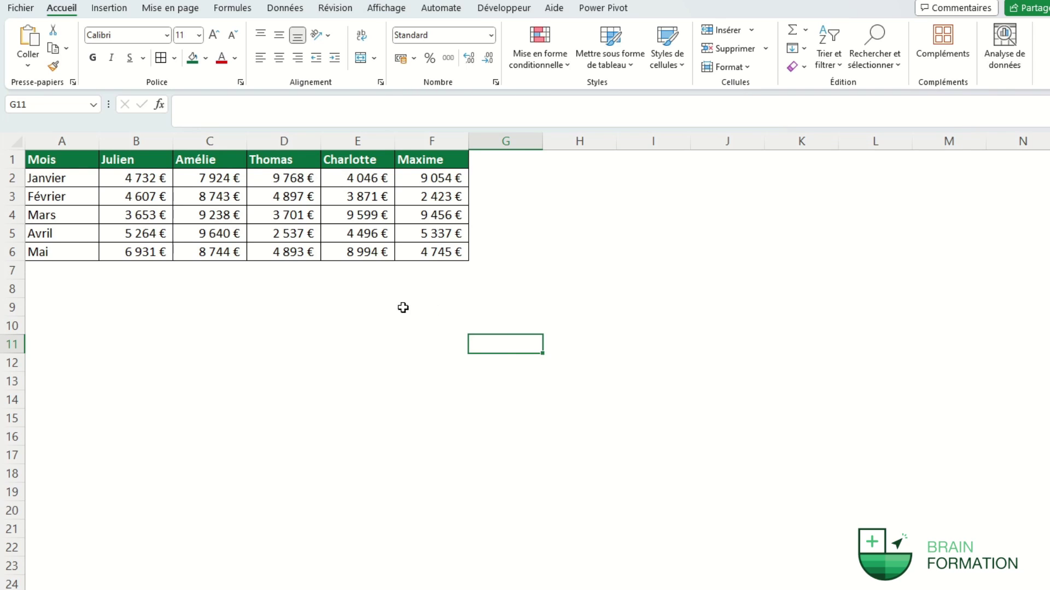
left_click_drag(156, 183, 425, 253)
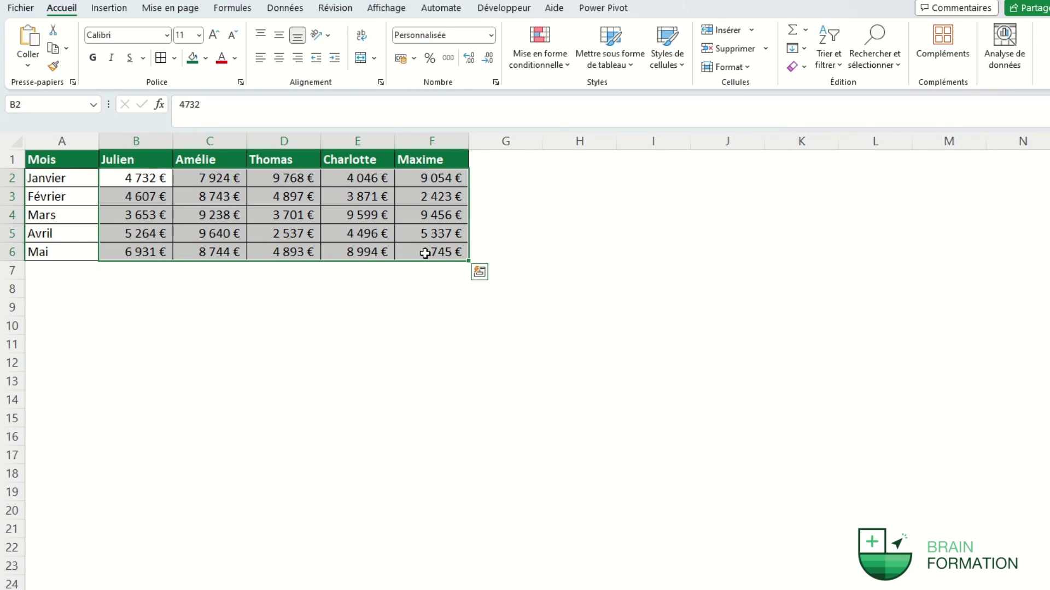
left_click(537, 74)
mouse_move(559, 97)
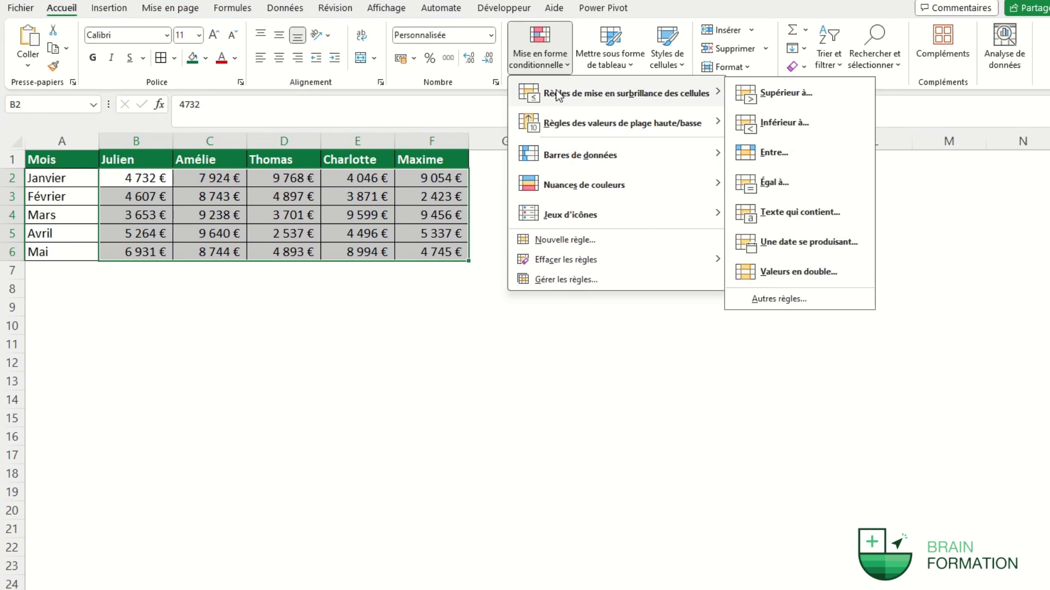
mouse_move(571, 128)
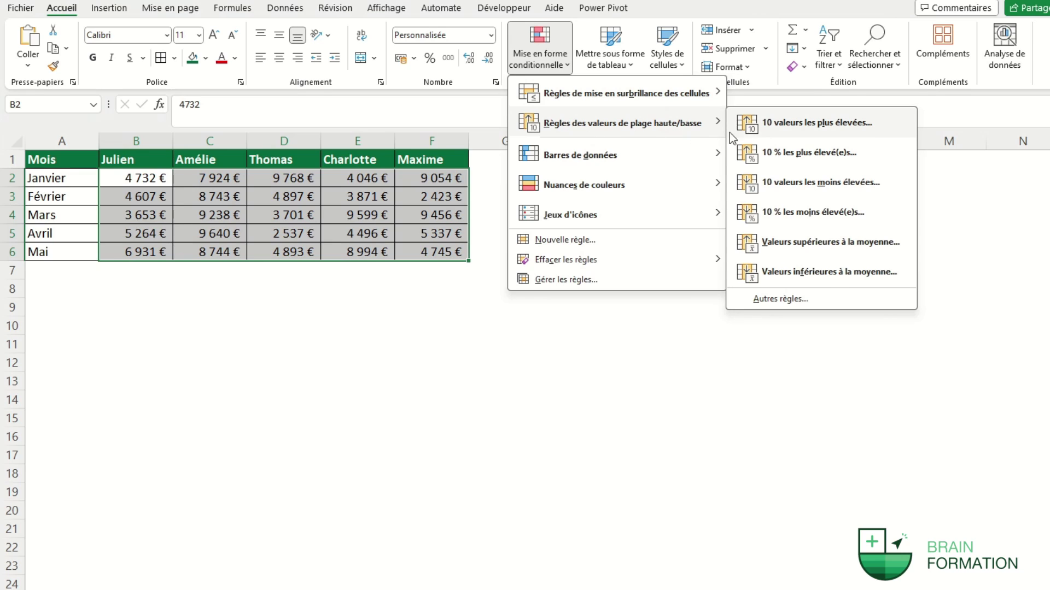
left_click(836, 157)
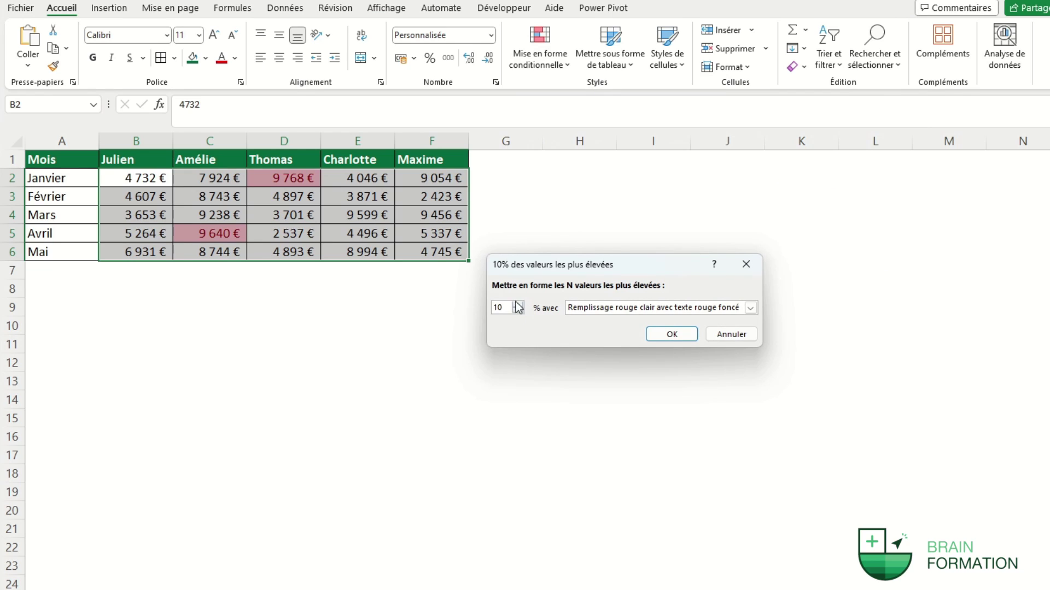
double_click(495, 309)
type("20")
left_click(750, 308)
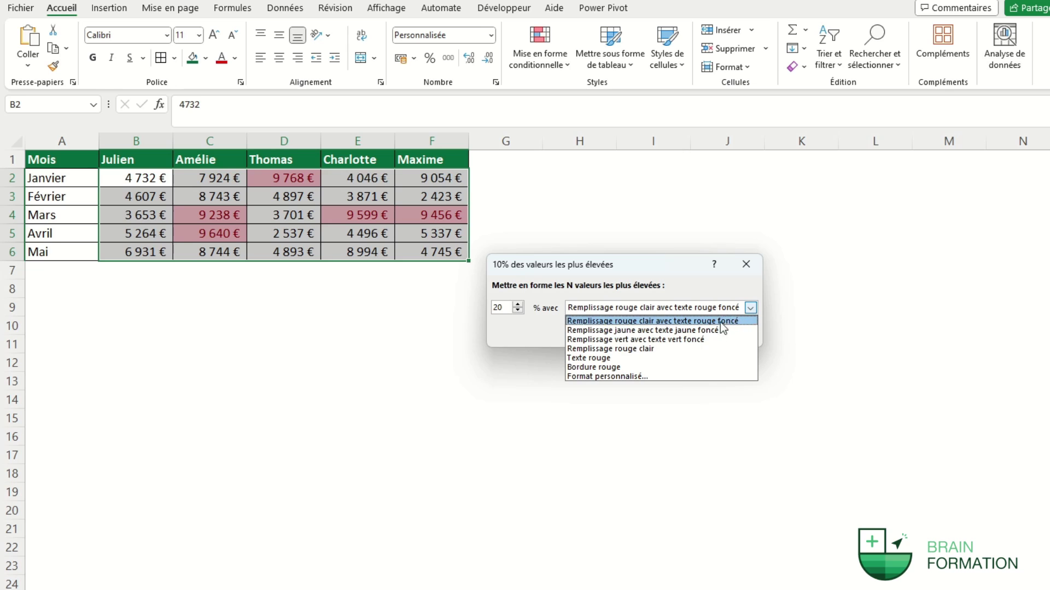
left_click(715, 340)
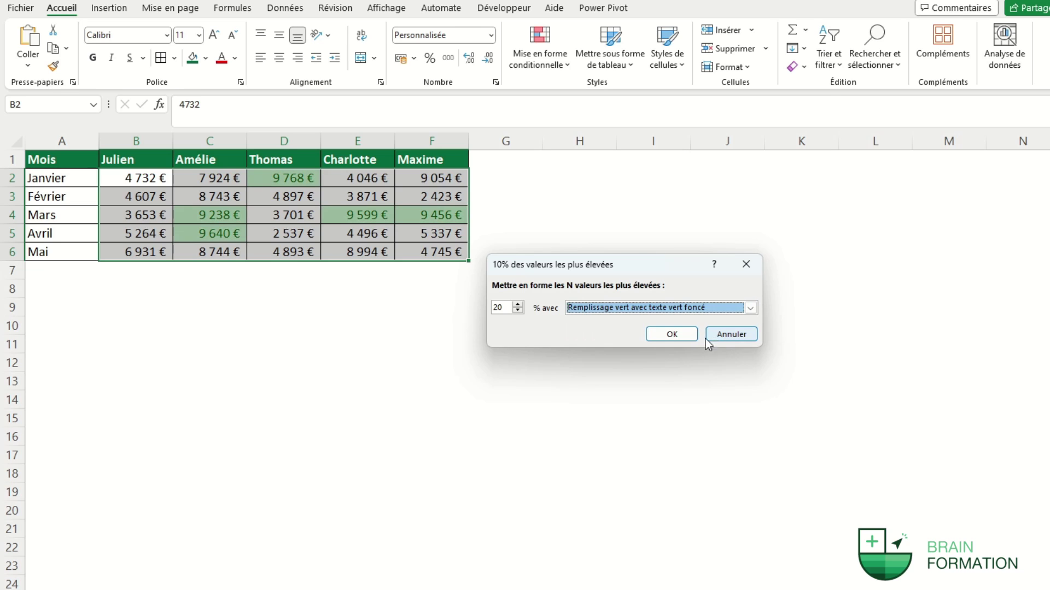
left_click(672, 334)
left_click(618, 276)
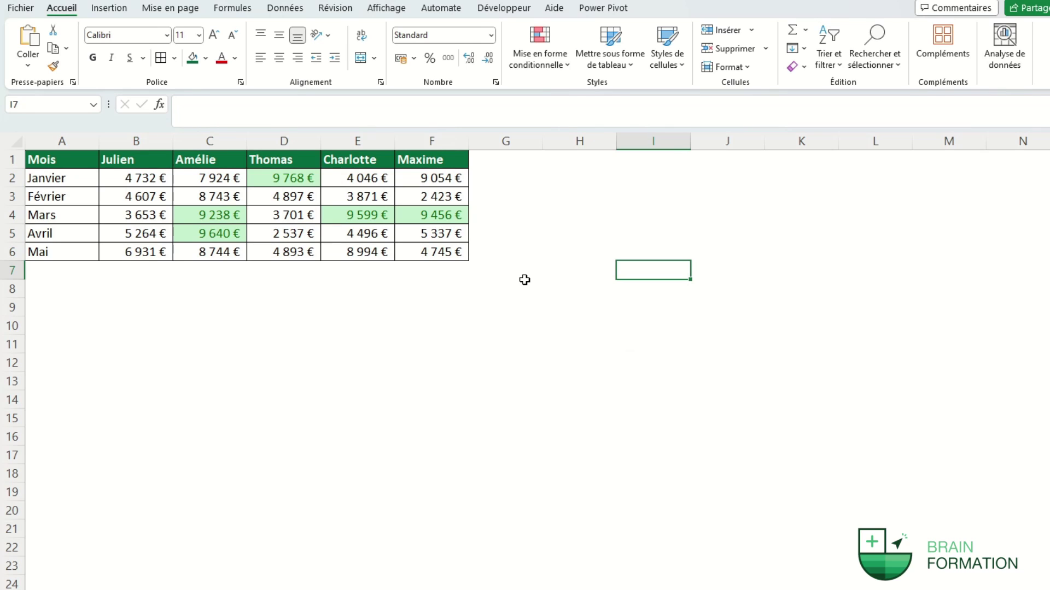
Highlight the bottom 20% of the monthly amounts in B2:F6 with yellow fill and dark yellow text
left_click_drag(155, 181, 427, 255)
left_click(550, 63)
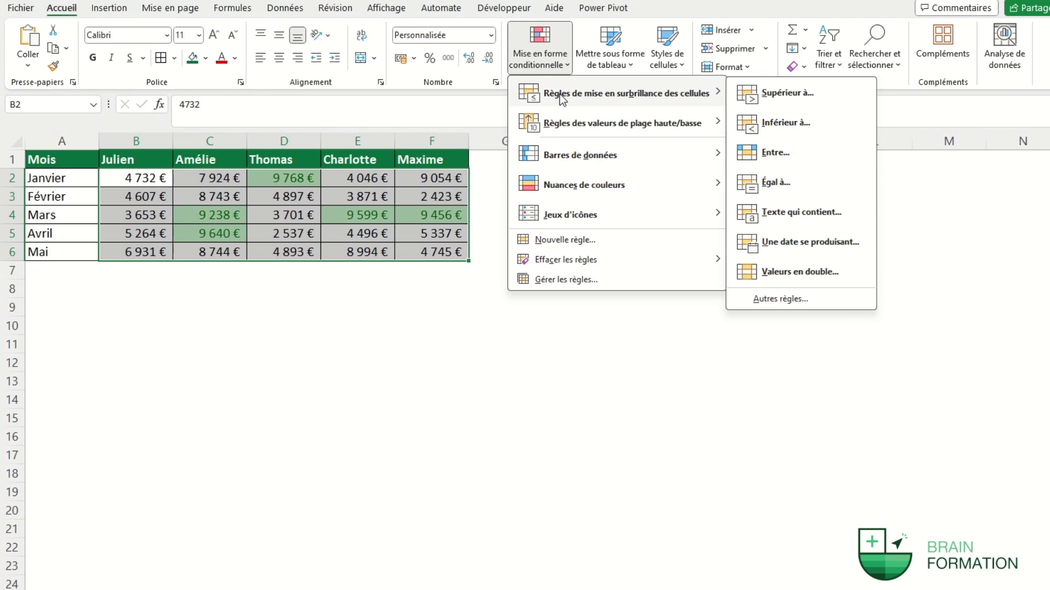
mouse_move(569, 129)
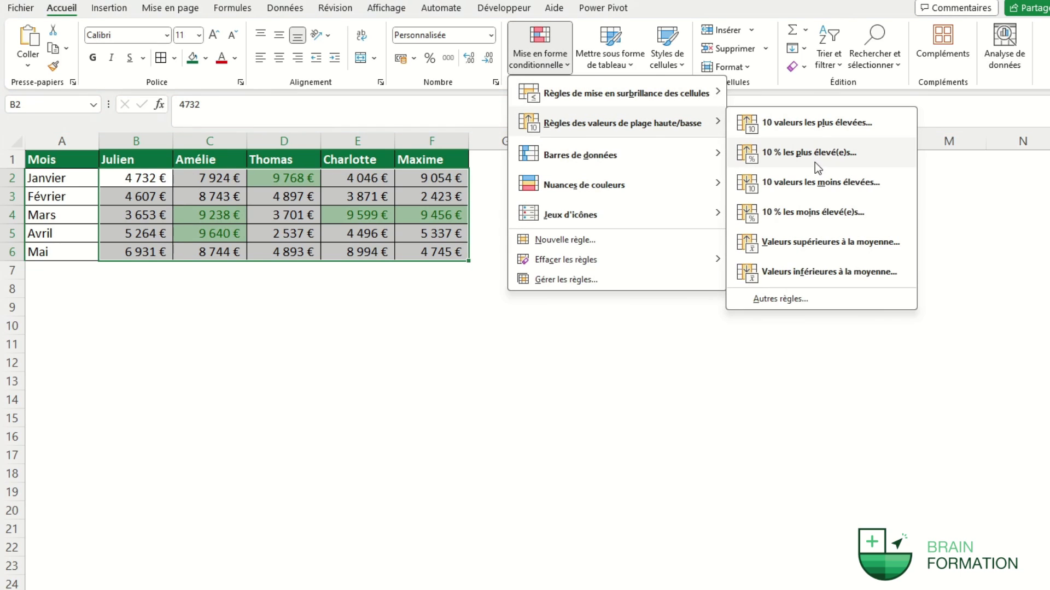
left_click(813, 215)
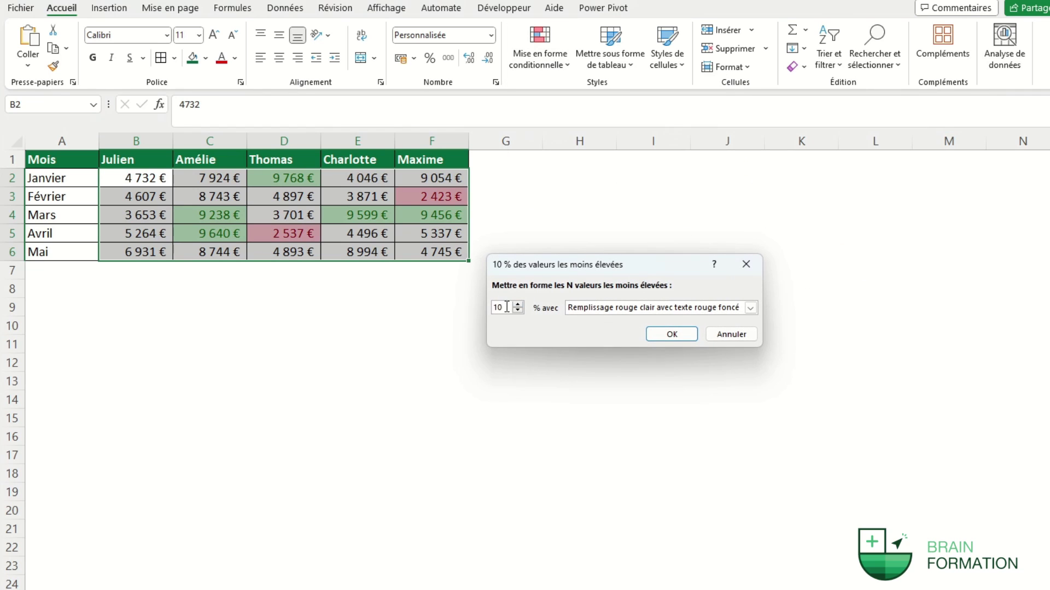
type("20")
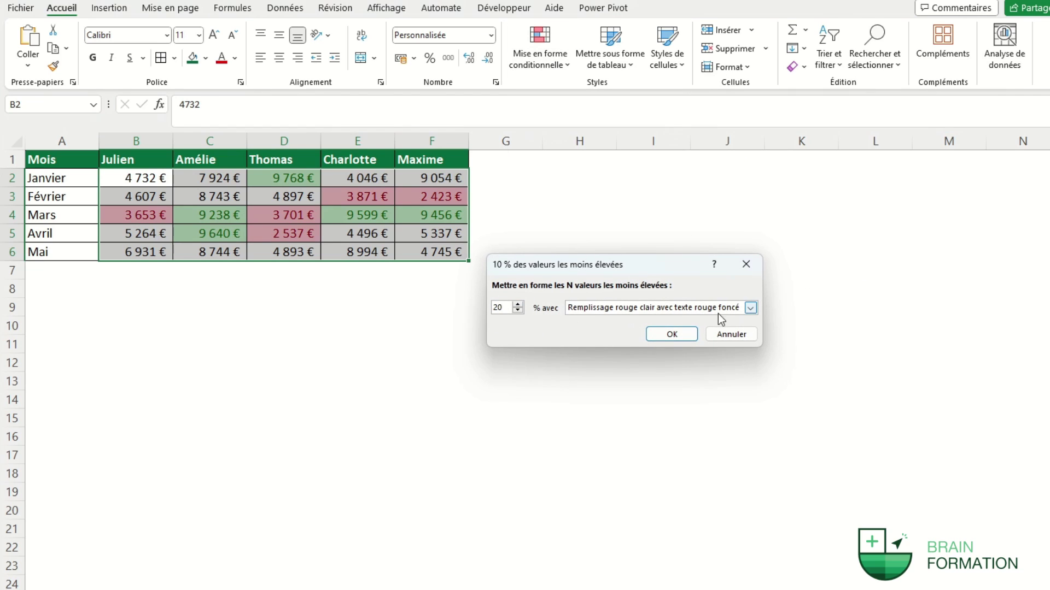
left_click(750, 308)
left_click(683, 328)
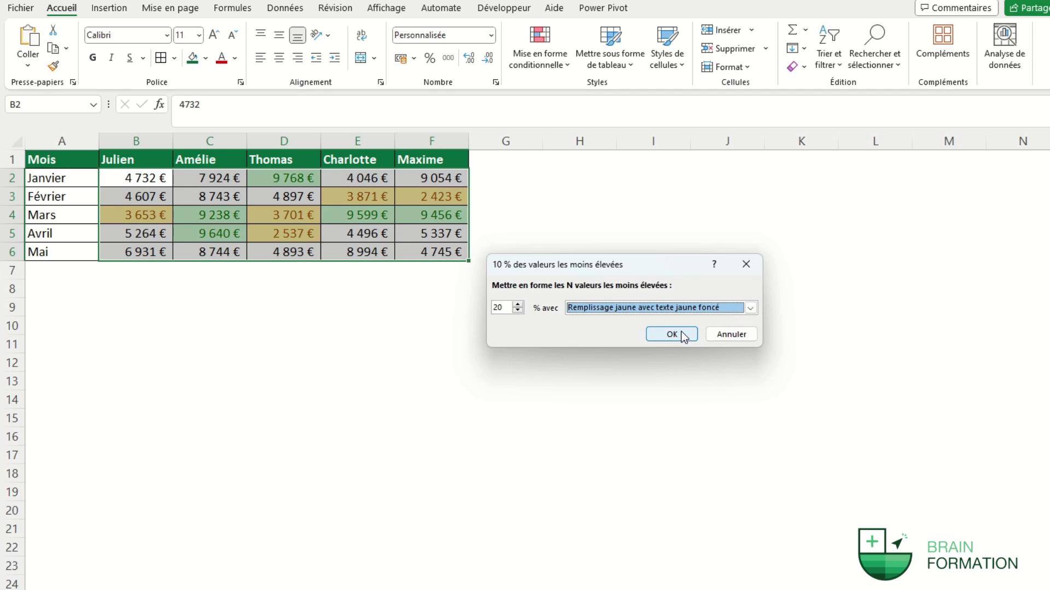
left_click(673, 334)
left_click(602, 312)
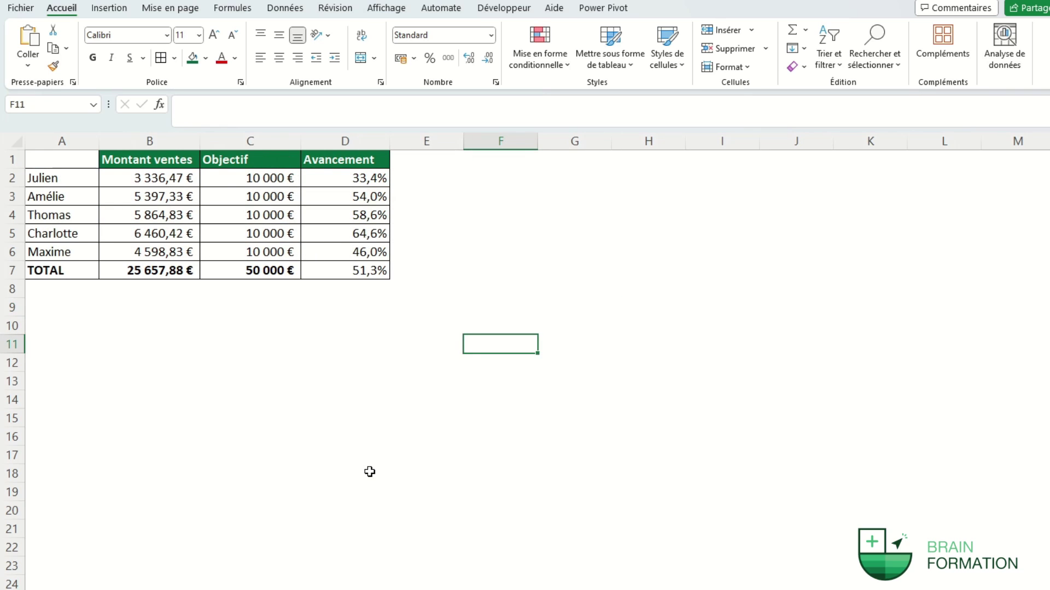
Add orange gradient data bars to the Avancement percentages in D2:D7 on the sales objectives sheet
left_click(427, 358)
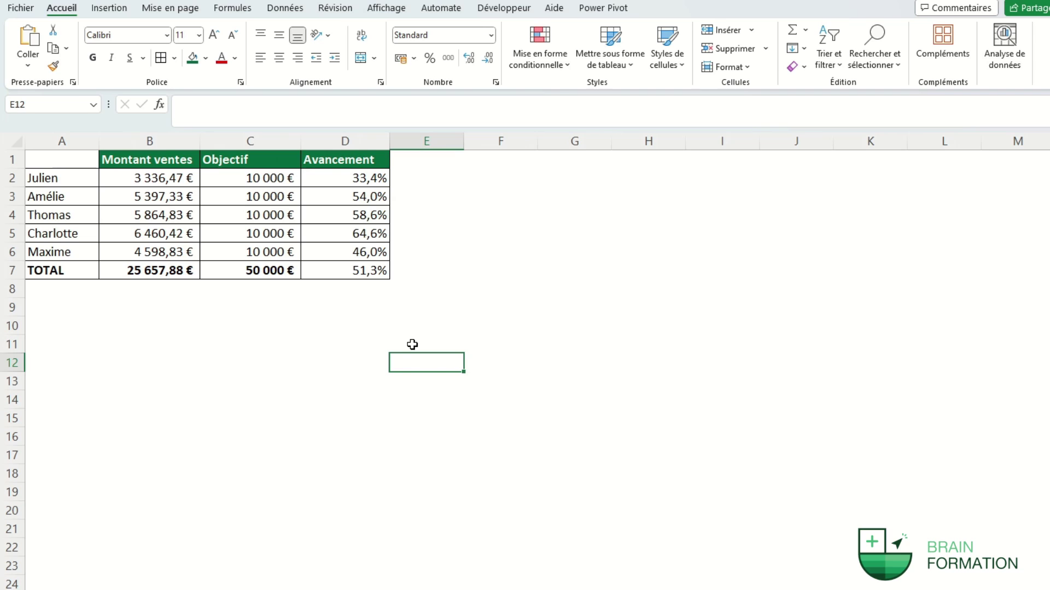
left_click_drag(335, 178, 335, 269)
left_click(537, 65)
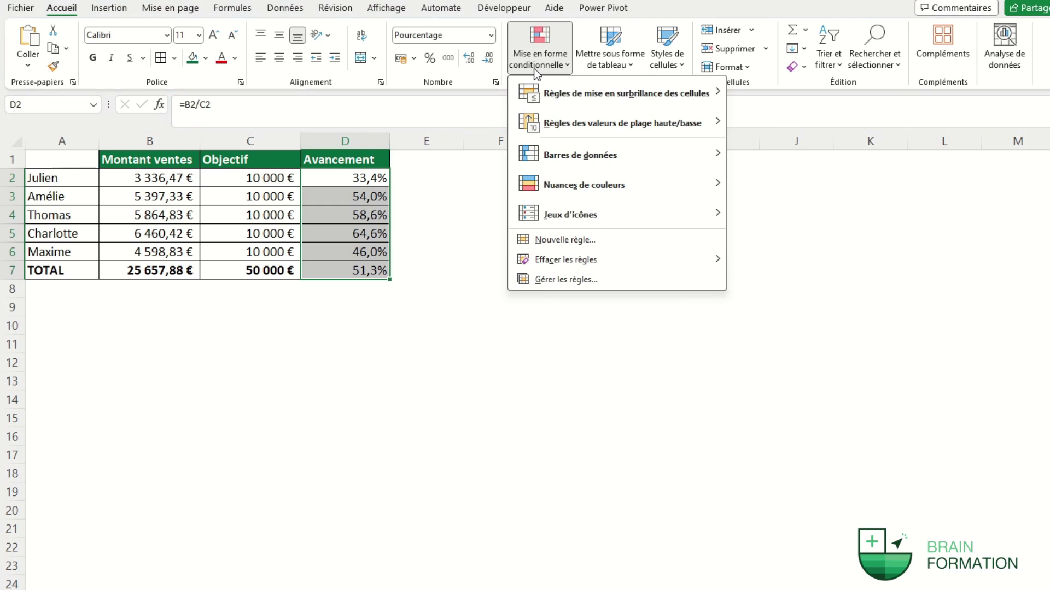
mouse_move(560, 157)
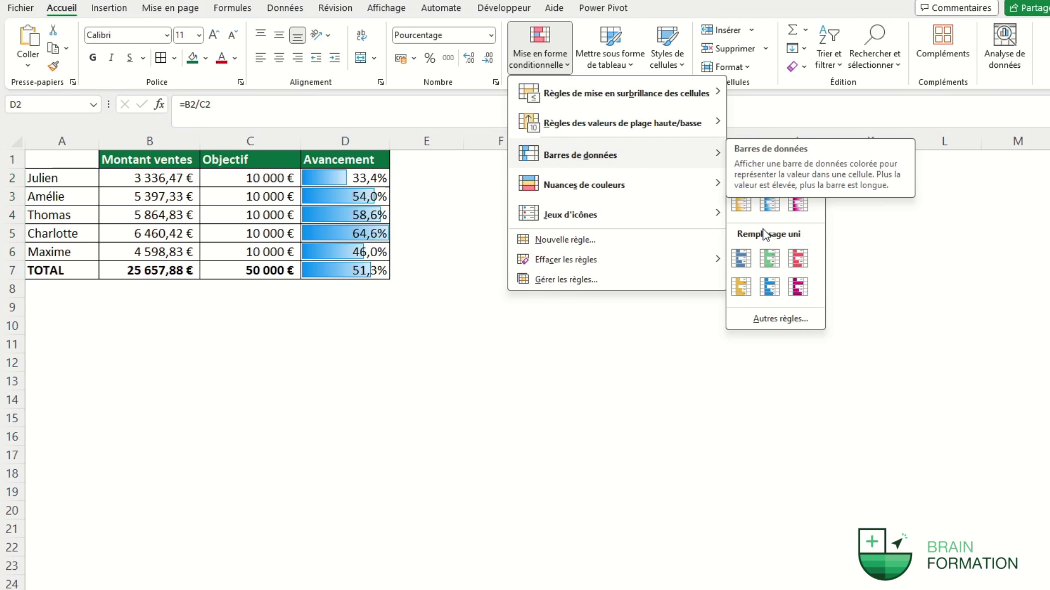
left_click(747, 198)
left_click(526, 253)
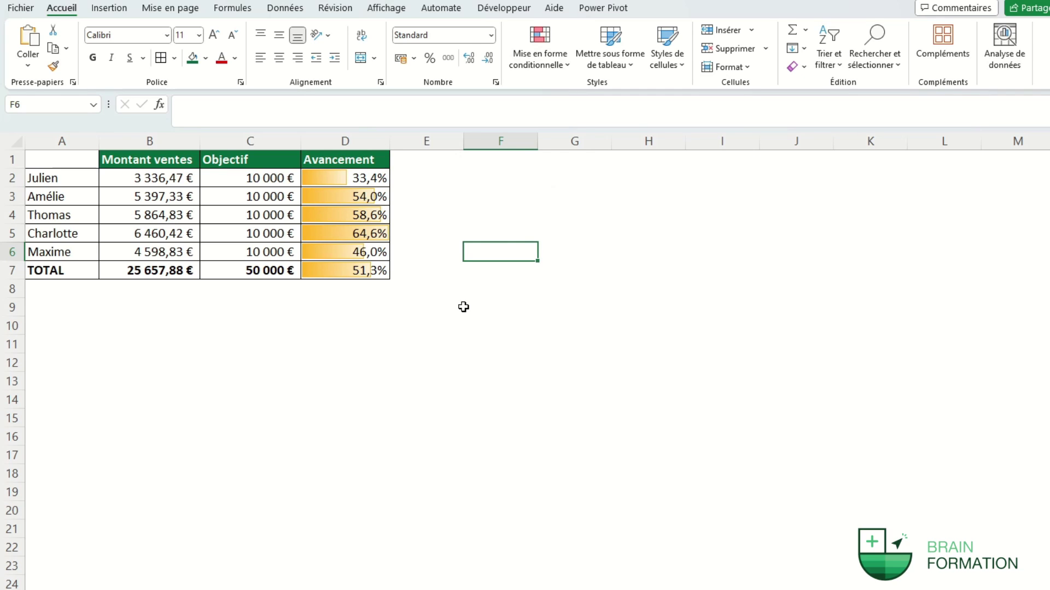
left_click(335, 233)
left_click(477, 270)
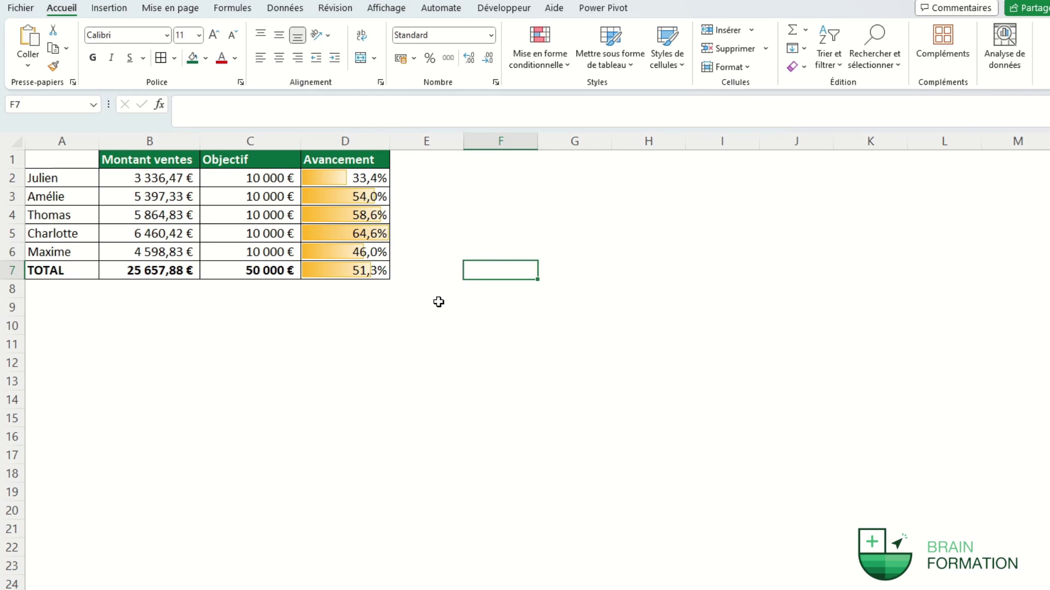
Edit the data bar rule on D2:D7 so its maximum is of type Nombre with the value 1
left_click_drag(331, 178, 328, 270)
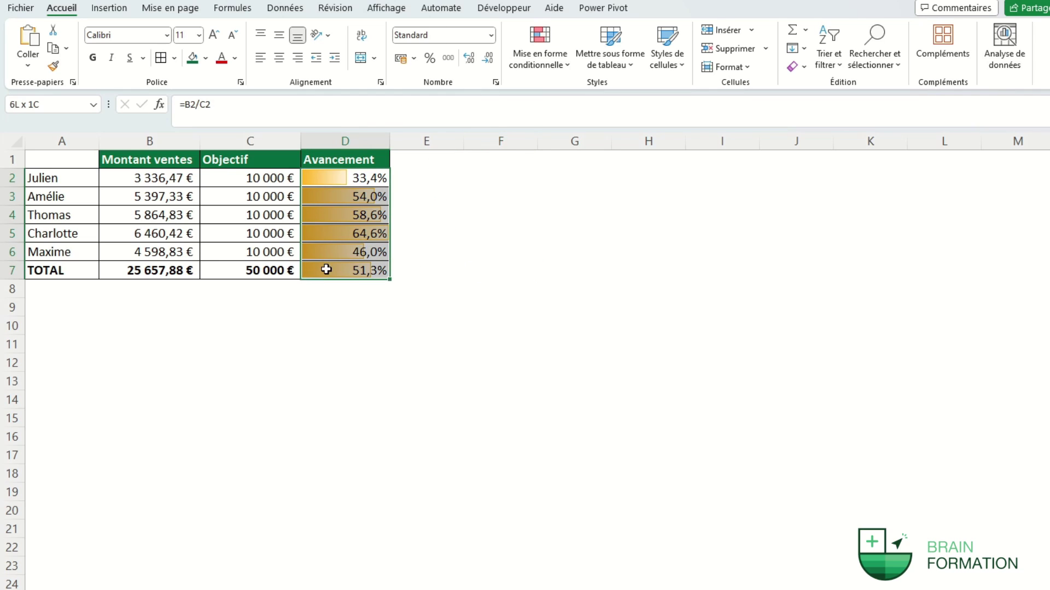
left_click(533, 65)
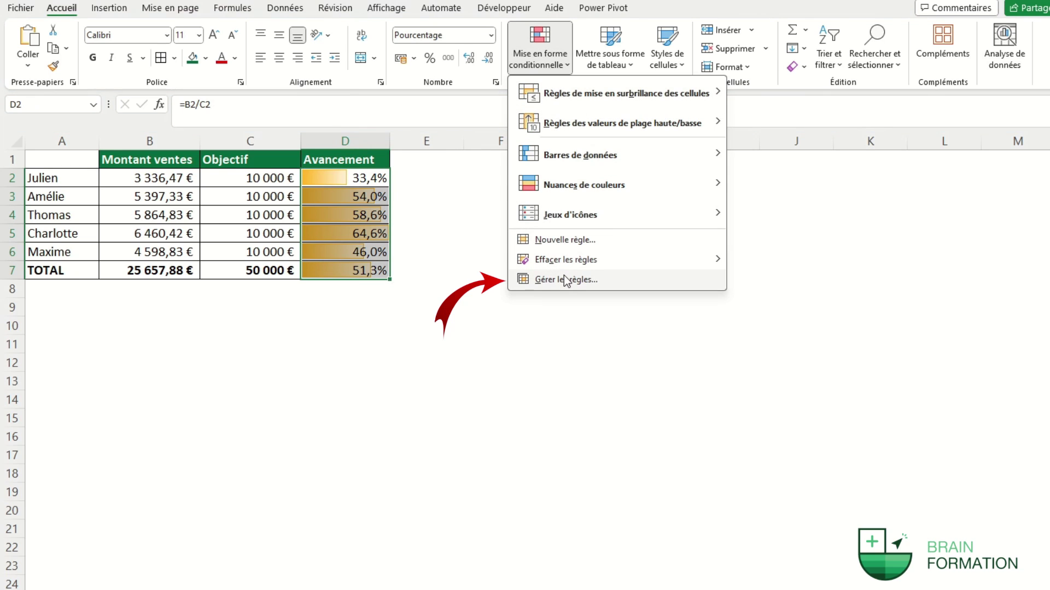
left_click(563, 280)
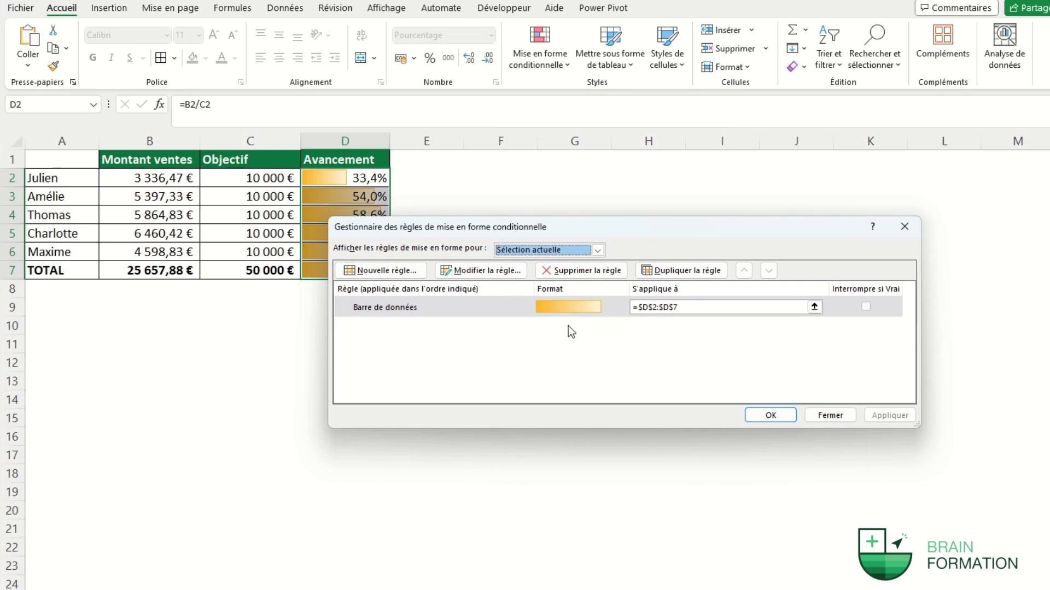
left_click(510, 314)
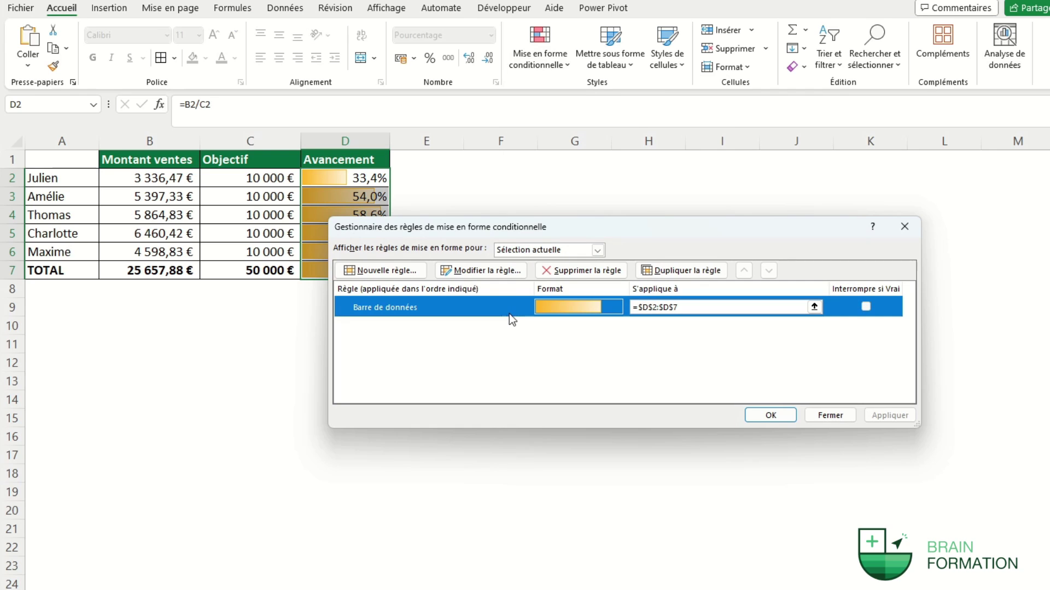
left_click(494, 271)
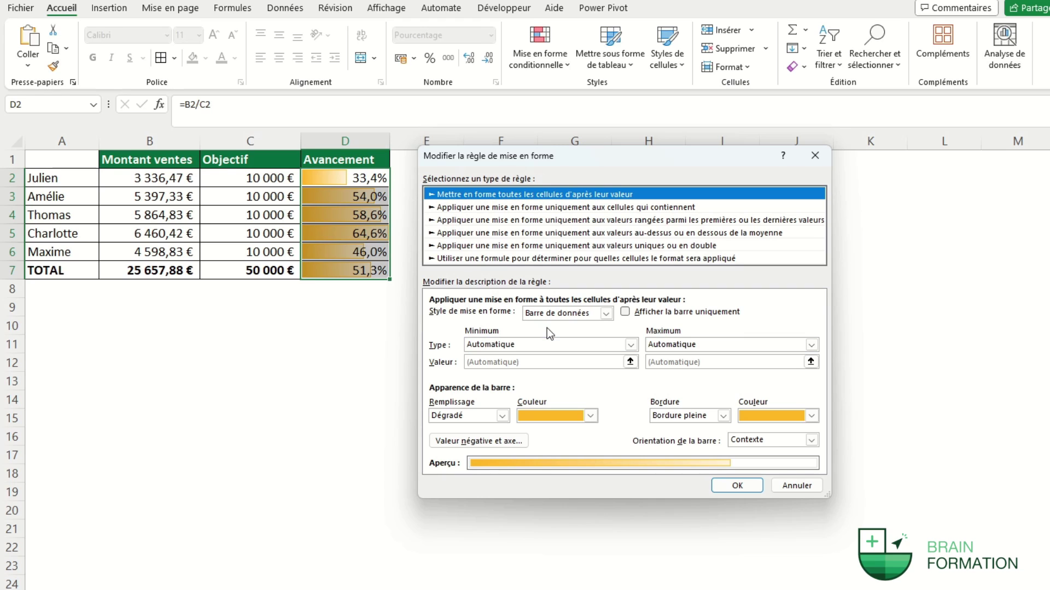
left_click(788, 344)
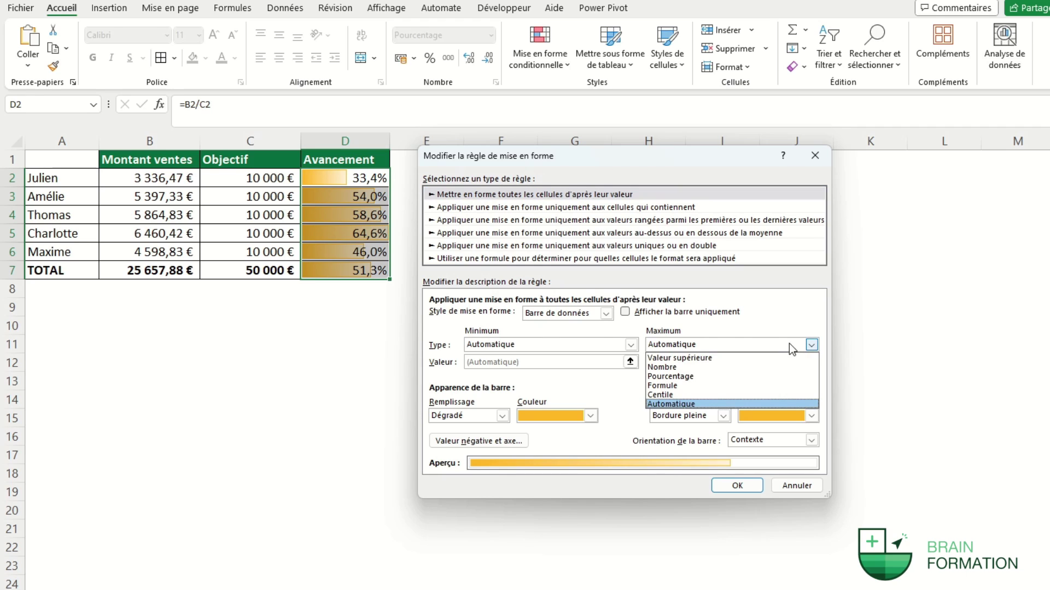
left_click(774, 365)
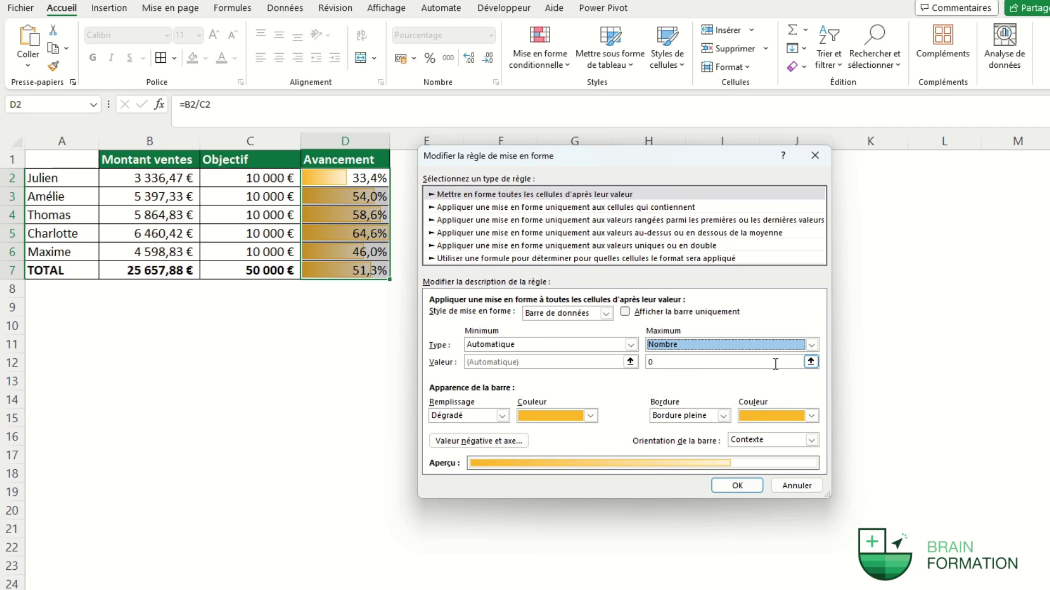
left_click(774, 365)
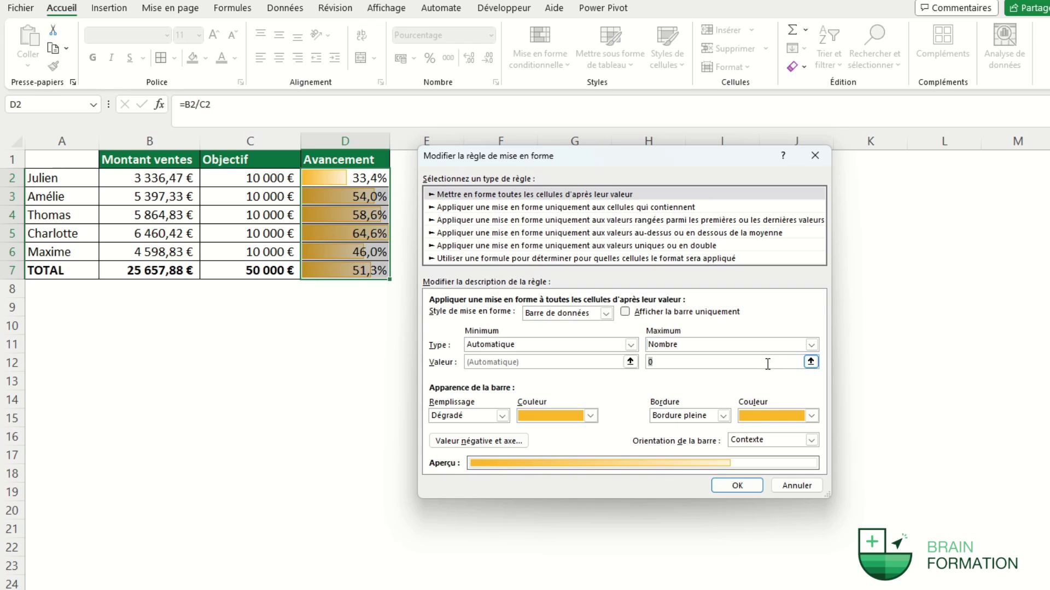
type("1")
Make the Avancement data bar rule show only the bars without the percentages, and apply the modified rule
left_click(627, 312)
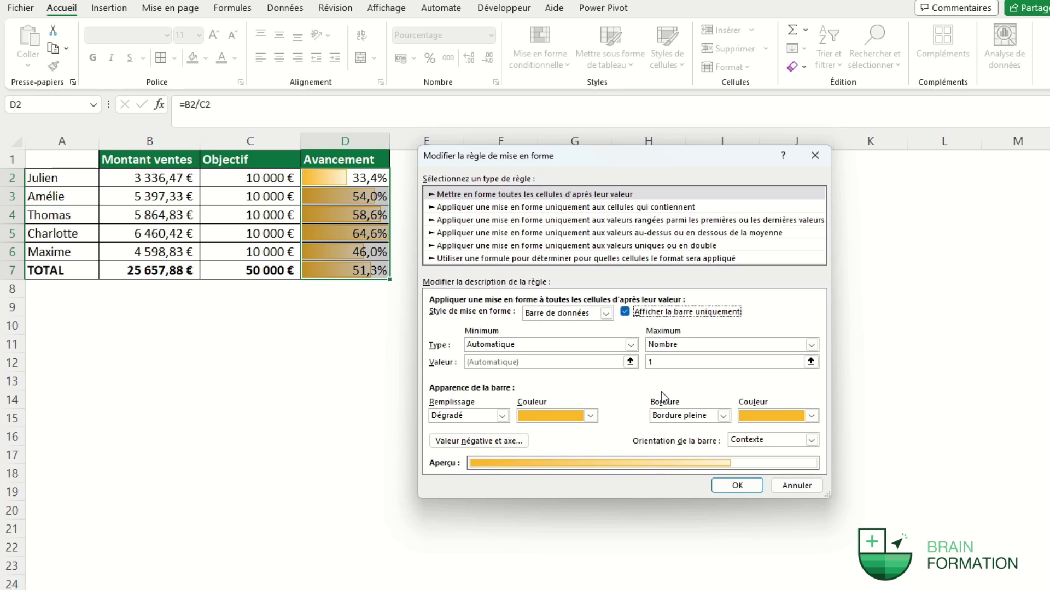
left_click(729, 486)
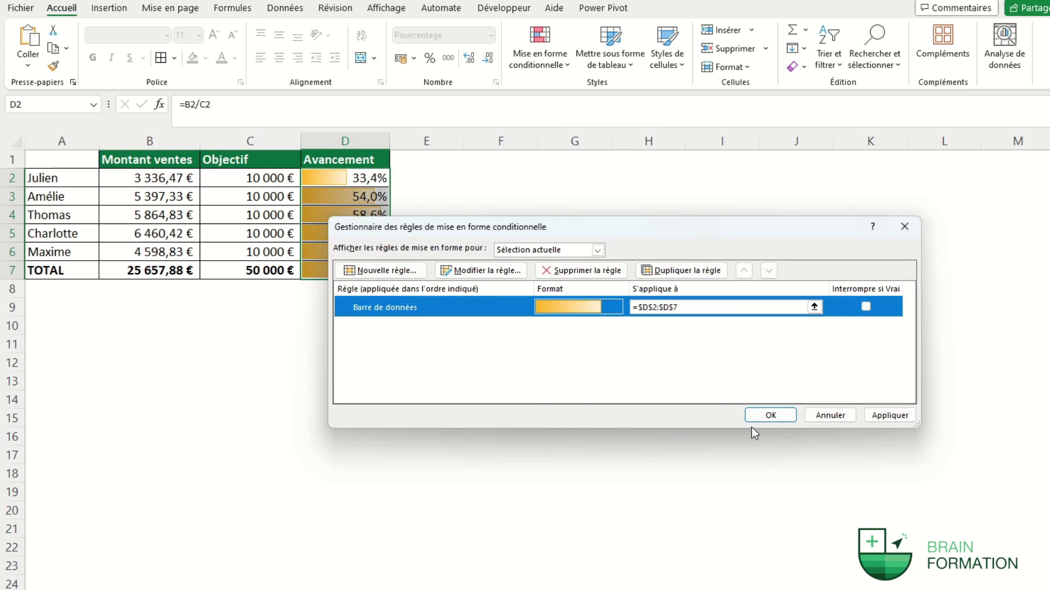
left_click(770, 415)
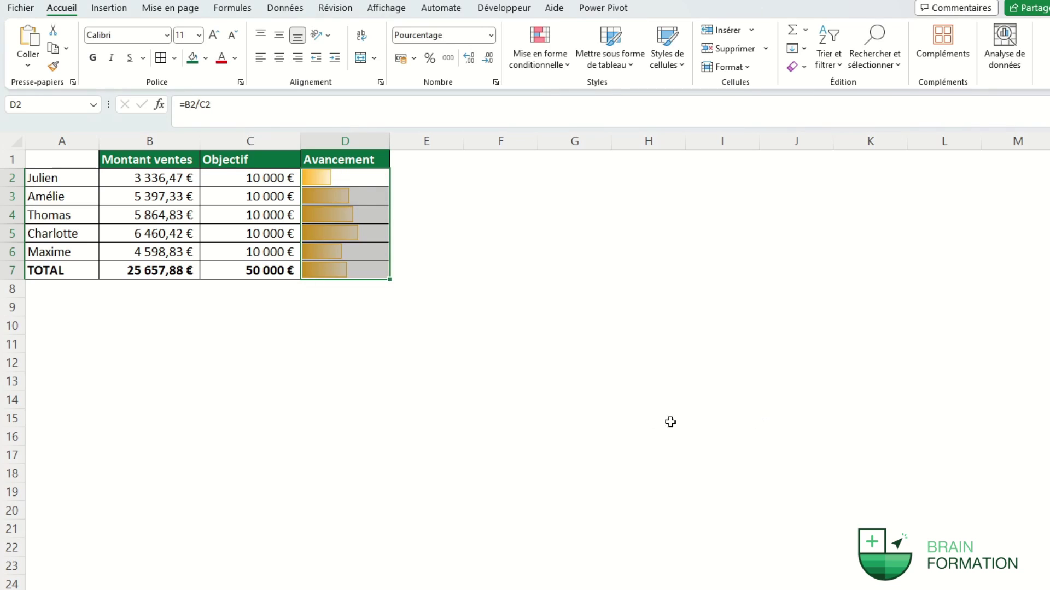
left_click(474, 239)
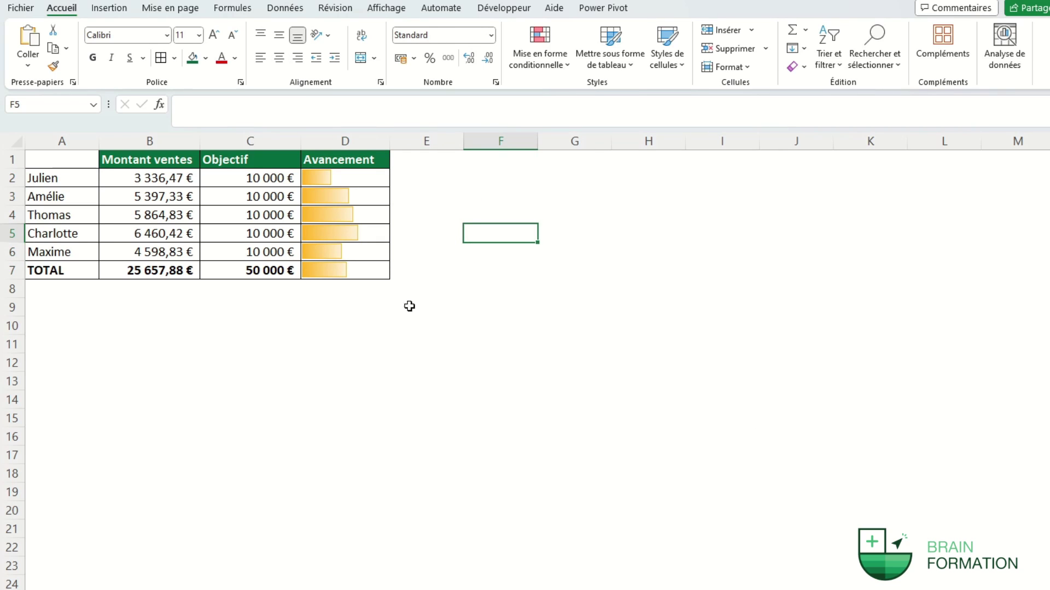